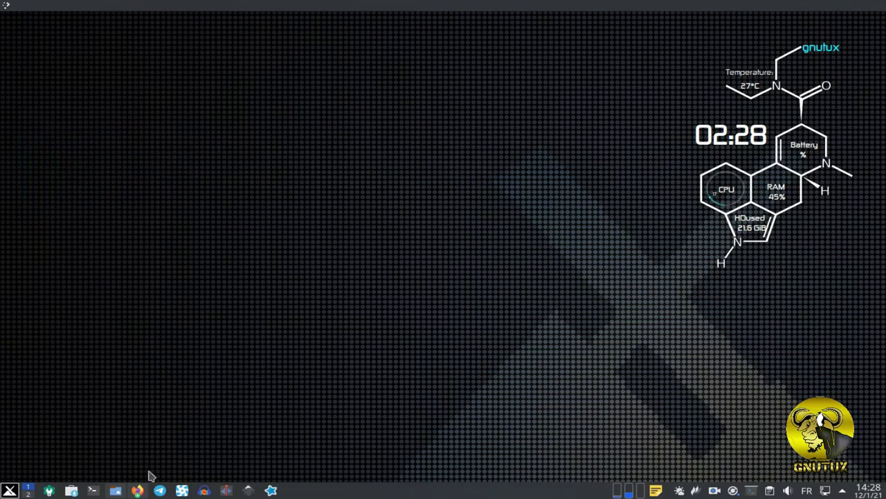
Search DuckDuckGo in Firefox for a Photopea AppImage ('photopea appiam').
{"action": "left_click", "coordinate": [142, 490]}
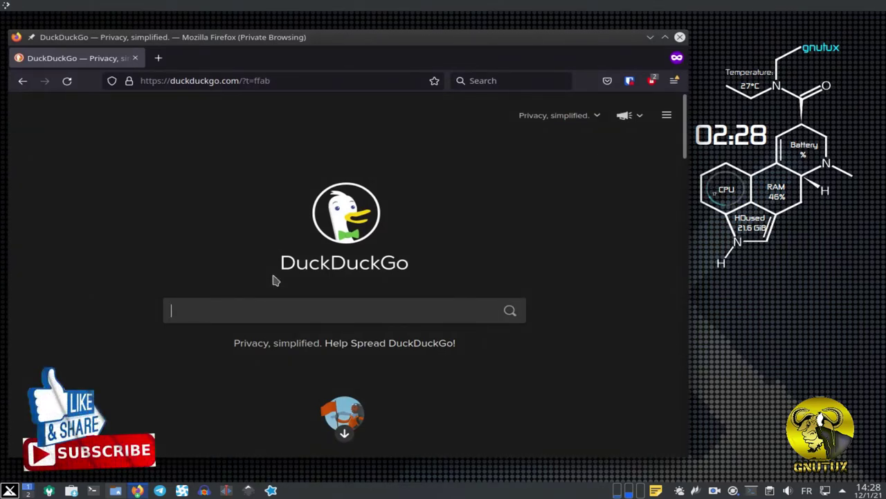
{"action": "type", "text": "photop"}
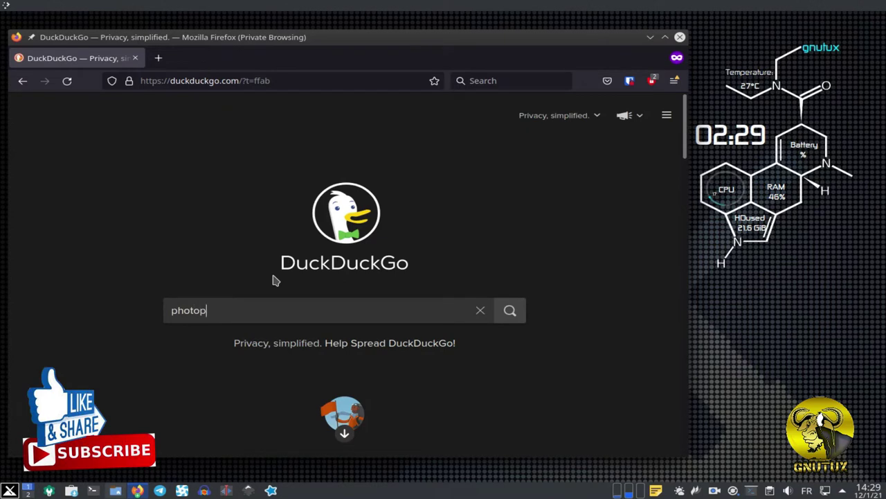
{"action": "type", "text": "ea app"}
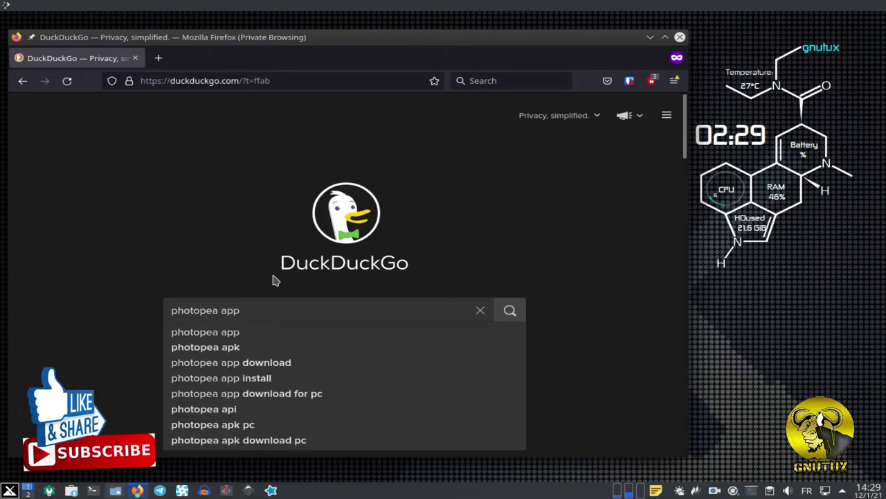
{"action": "type", "text": "iamge"}
{"action": "key", "text": "Return"}
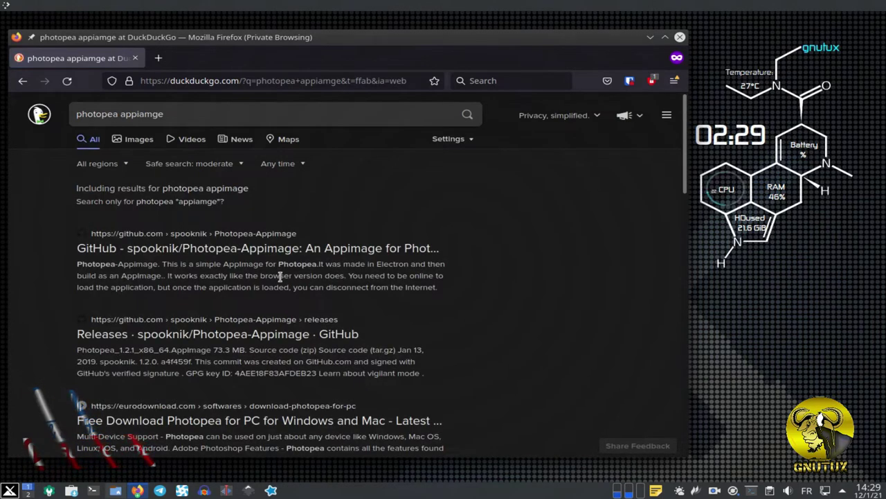
Open the spooknik/Photopea-Appimage GitHub repository and go to its releases.
{"action": "left_click", "coordinate": [197, 254]}
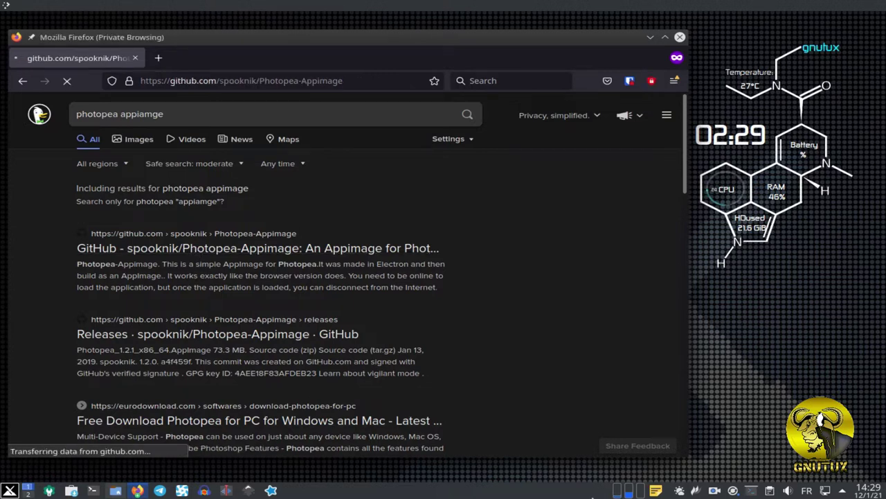
{"action": "scroll", "coordinate": [208, 325], "scroll_direction": "down", "scroll_amount": 5}
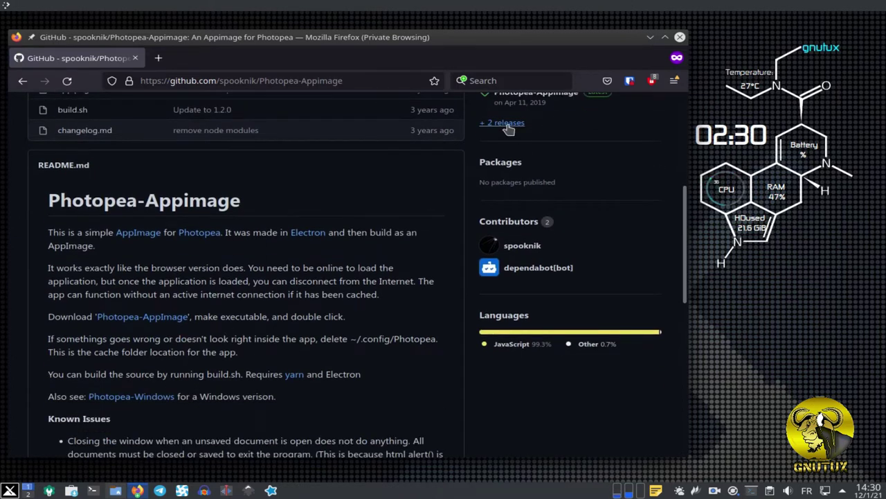
{"action": "scroll", "coordinate": [504, 174], "scroll_direction": "up", "scroll_amount": 4}
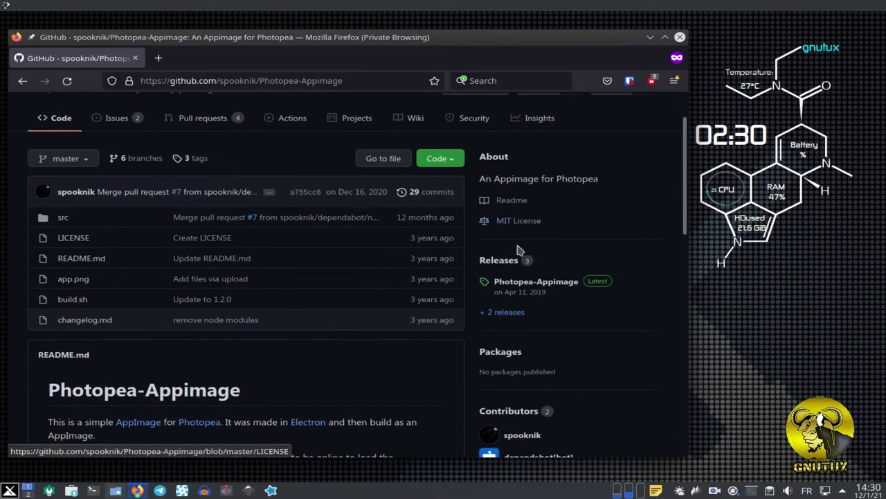
{"action": "left_click", "coordinate": [502, 313]}
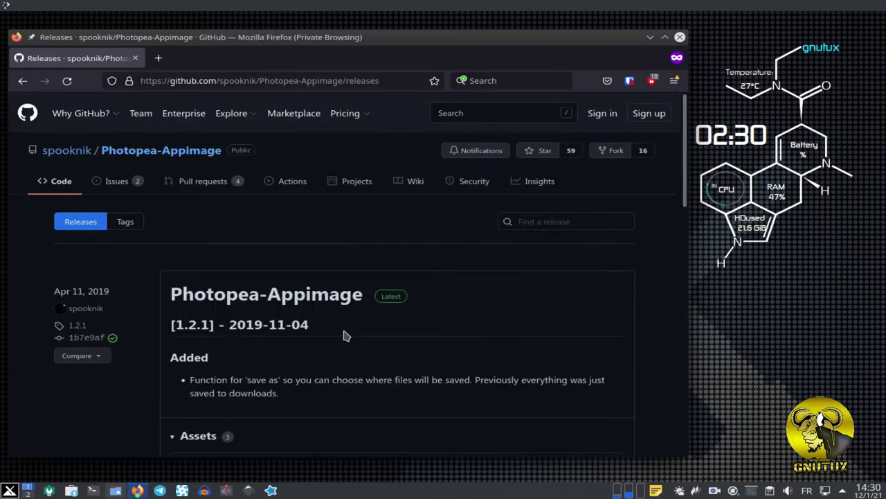
{"action": "scroll", "coordinate": [346, 336], "scroll_direction": "down", "scroll_amount": 4}
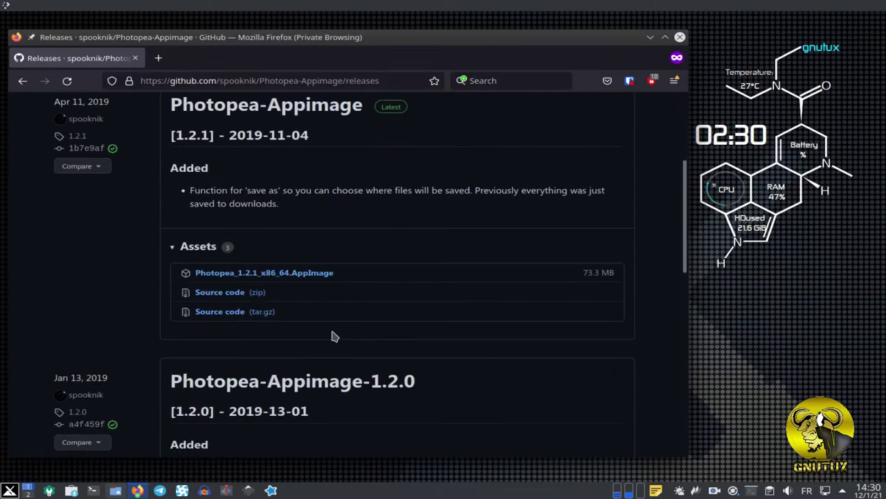
Download Photopea_1.2.1_x86_64.AppImage and open the Downloads folder holding it.
{"action": "left_click", "coordinate": [259, 276]}
{"action": "left_click", "coordinate": [443, 290]}
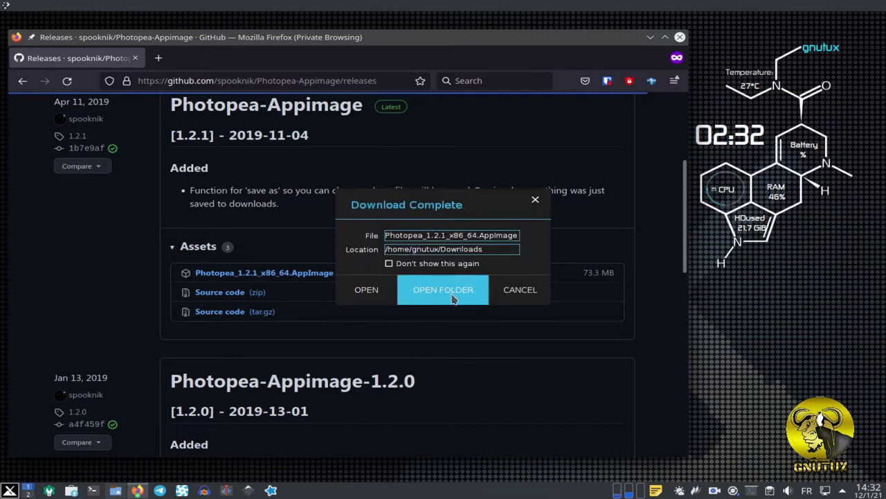
{"action": "left_click", "coordinate": [451, 296]}
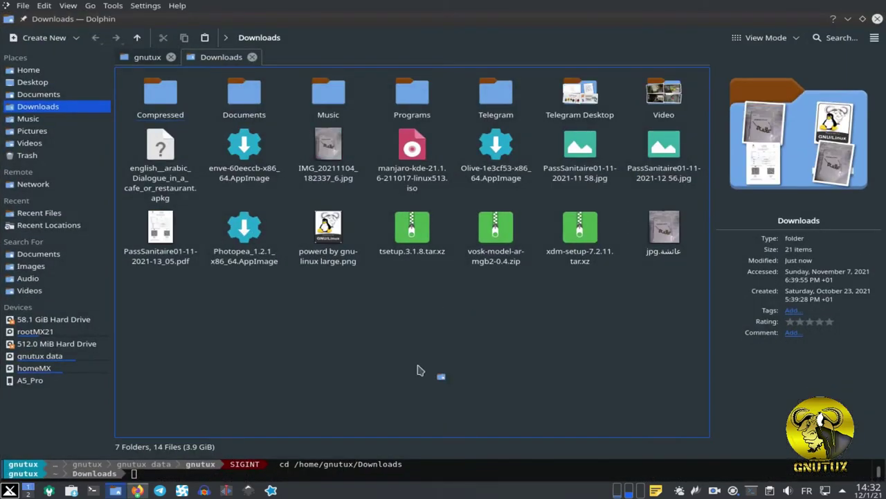
Mark the Photopea AppImage as executable in its Permissions properties.
{"action": "left_click", "coordinate": [246, 261]}
{"action": "right_click", "coordinate": [246, 260]}
{"action": "left_click", "coordinate": [280, 249]}
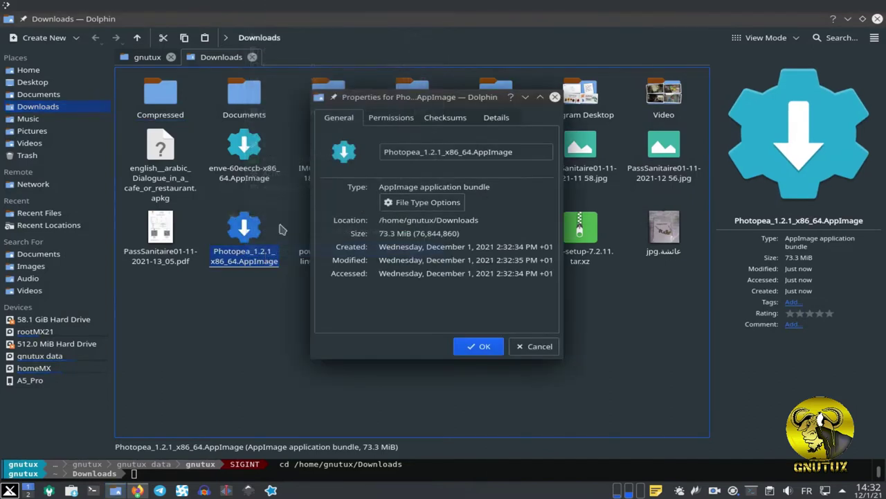
{"action": "left_click", "coordinate": [383, 120]}
{"action": "left_click", "coordinate": [380, 234]}
{"action": "left_click", "coordinate": [478, 346]}
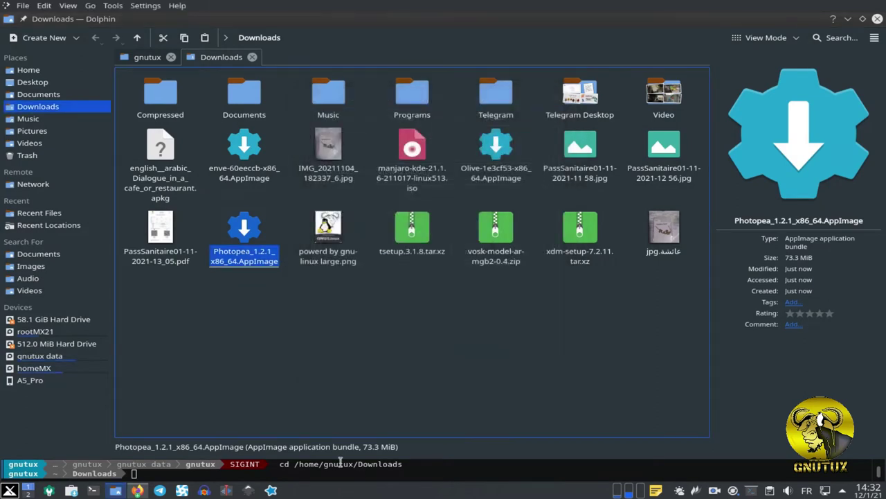
Run the AppImage with AppImageLauncher, choosing Integrate and run.
{"action": "right_click", "coordinate": [255, 251]}
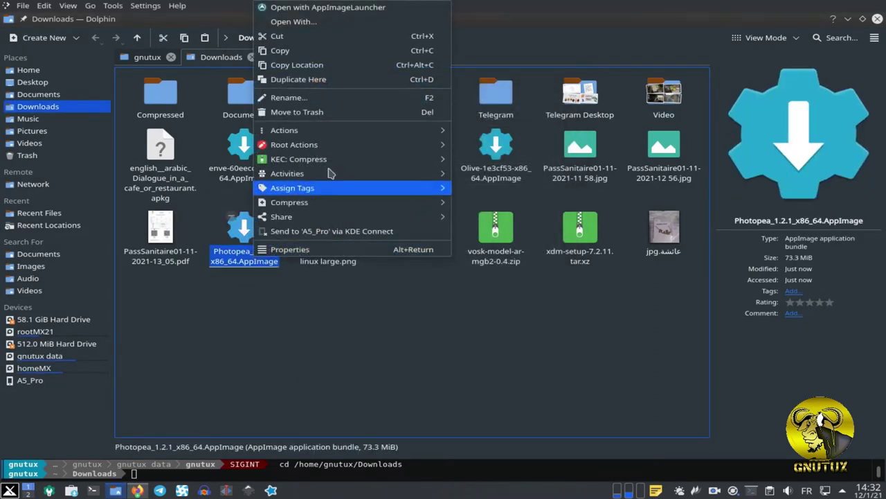
{"action": "left_click", "coordinate": [331, 9]}
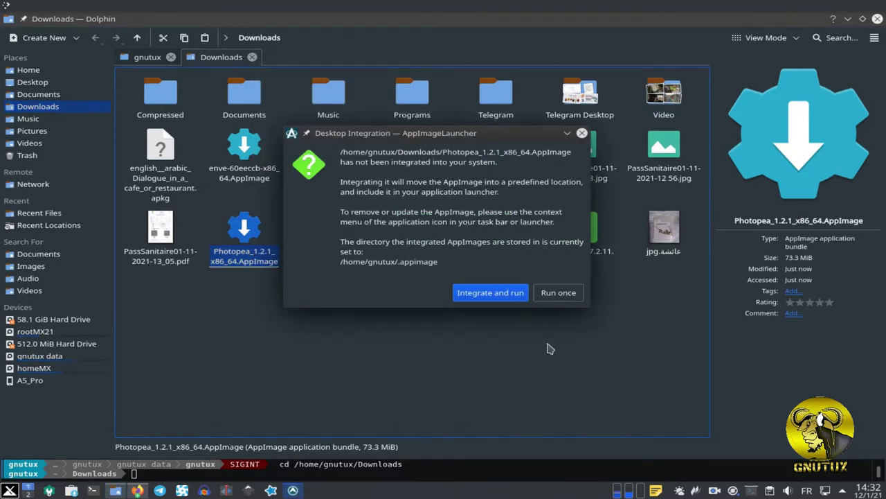
{"action": "left_click", "coordinate": [488, 295]}
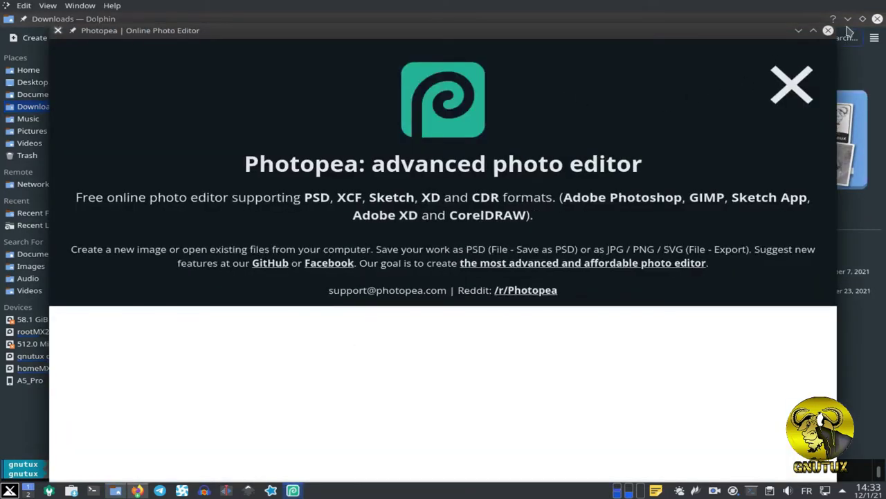
Minimize Dolphin, dismiss the Photopea welcome overlay, and open the powered-by GNU/Linux PNG.
{"action": "left_click", "coordinate": [847, 20]}
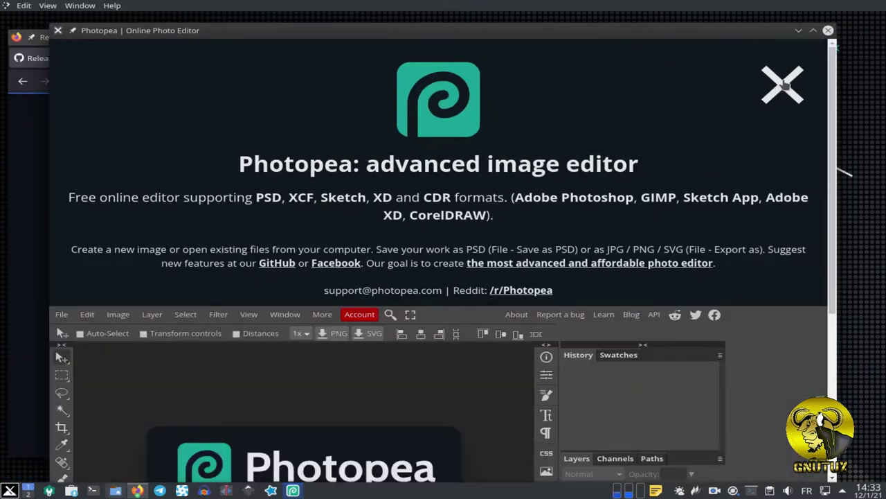
{"action": "left_click", "coordinate": [785, 84]}
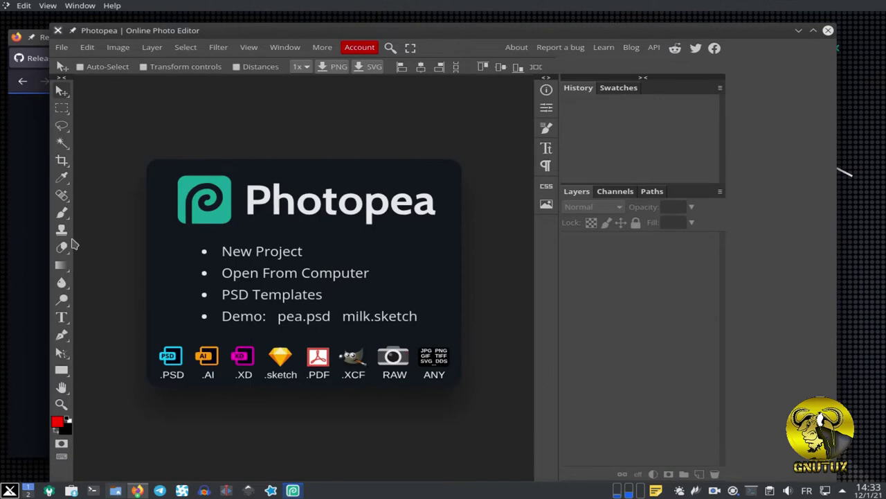
{"action": "left_click", "coordinate": [250, 274]}
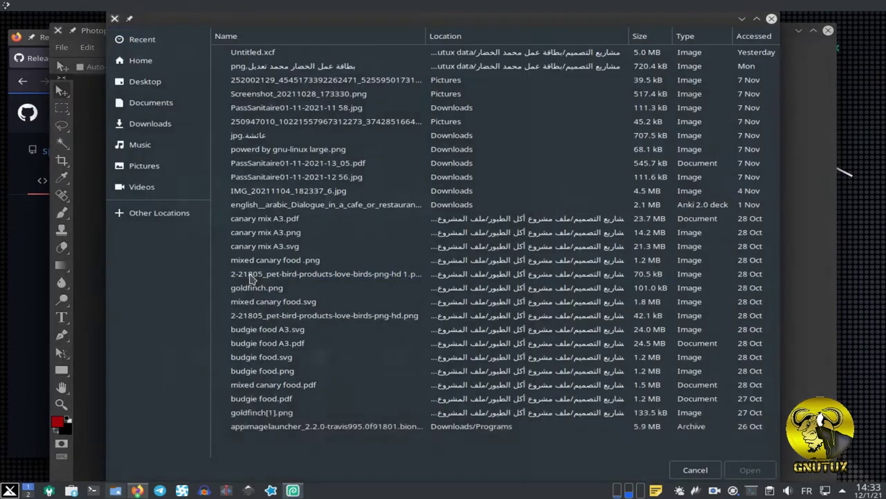
{"action": "scroll", "coordinate": [285, 419], "scroll_direction": "down", "scroll_amount": 1}
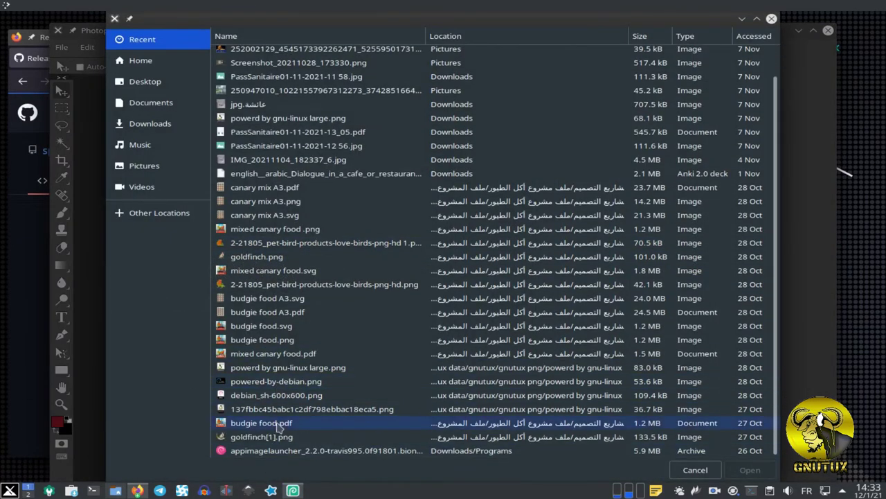
{"action": "double_click", "coordinate": [286, 410]}
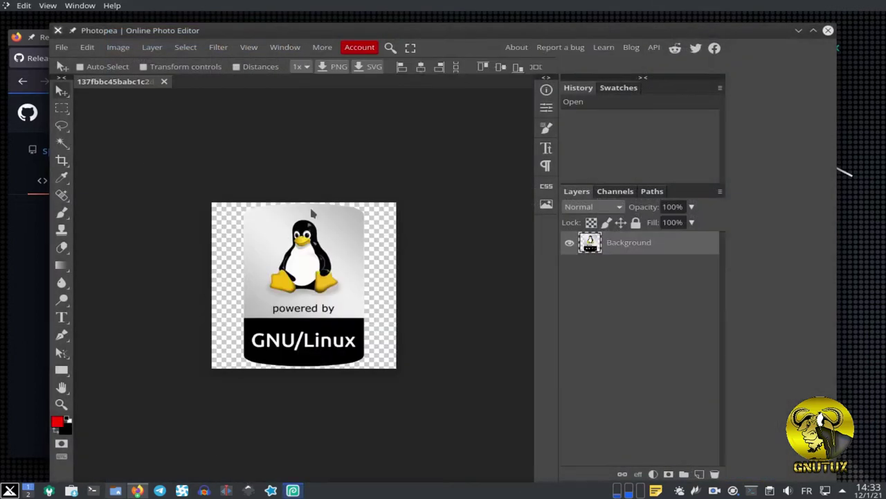
Free-transform the badge (shrink to ~58%, distort, move right), then close it without saving.
{"action": "left_click", "coordinate": [87, 47]}
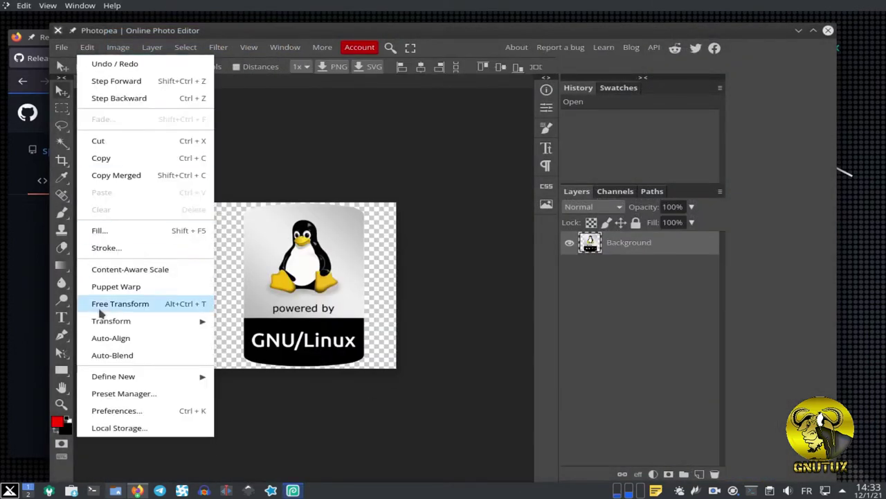
{"action": "left_click", "coordinate": [123, 305]}
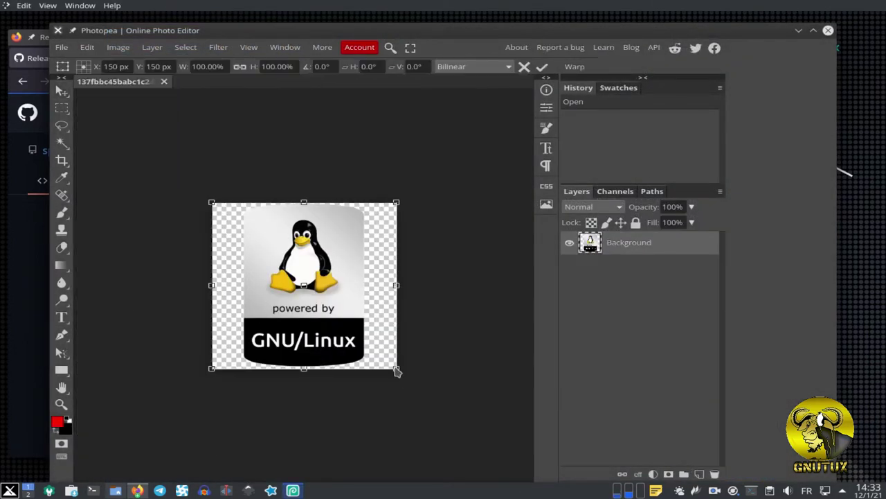
{"action": "left_click_drag", "start_coordinate": [399, 371], "coordinate": [318, 317]}
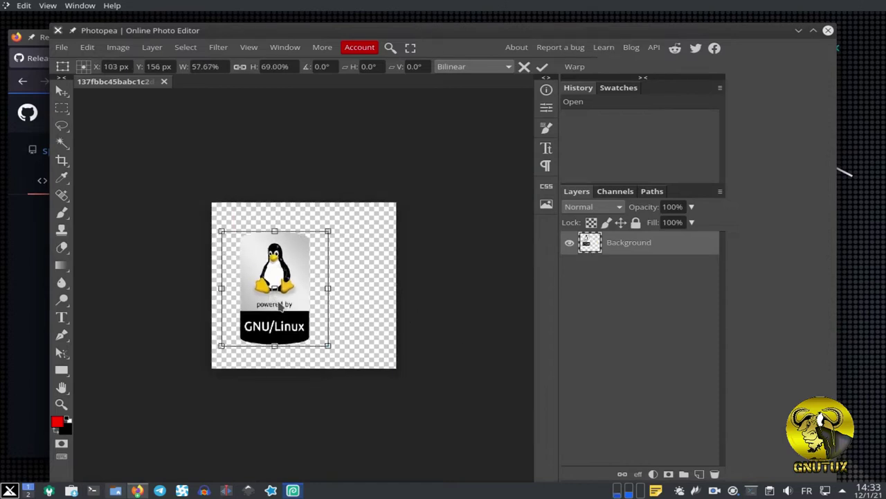
{"action": "left_click_drag", "start_coordinate": [298, 250], "coordinate": [326, 284]}
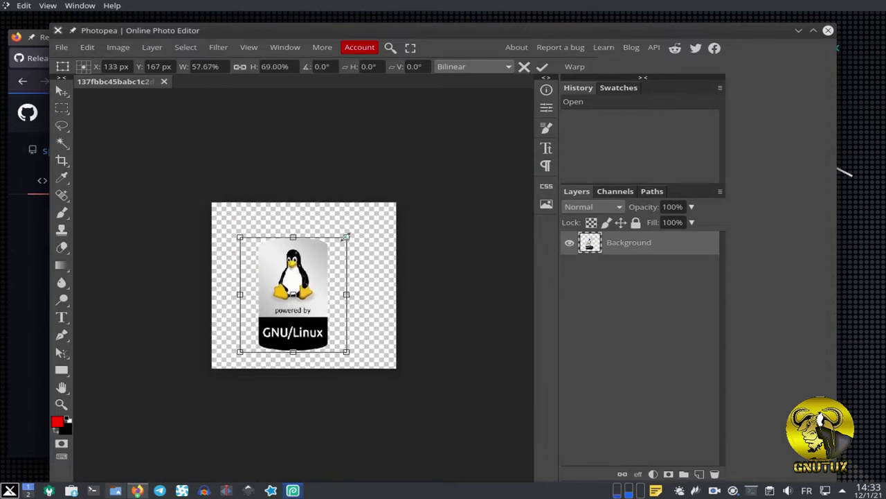
{"action": "left_click_drag", "start_coordinate": [346, 236], "coordinate": [352, 227]}
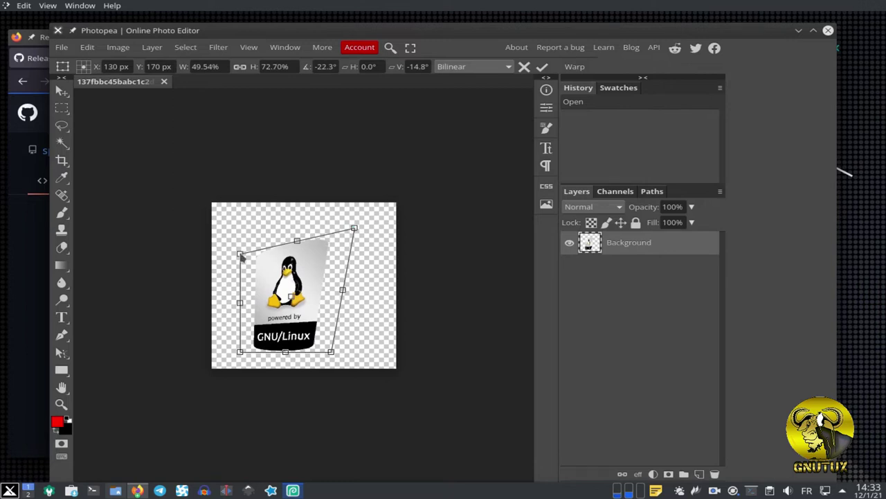
{"action": "left_click_drag", "start_coordinate": [240, 256], "coordinate": [256, 265]}
{"action": "left_click_drag", "start_coordinate": [331, 351], "coordinate": [332, 363]}
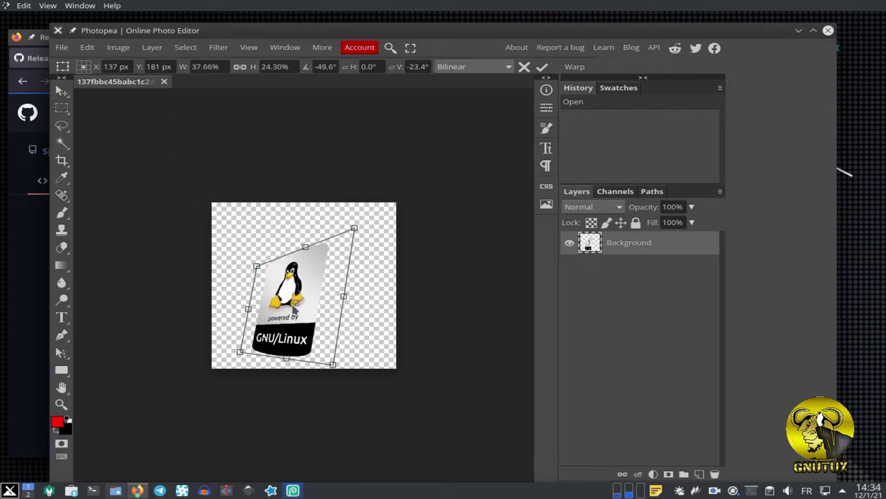
{"action": "left_click_drag", "start_coordinate": [294, 320], "coordinate": [359, 327]}
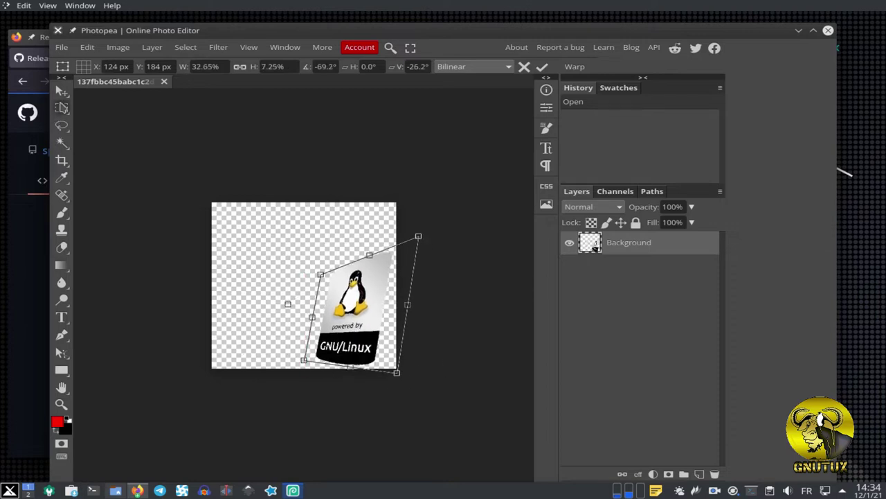
{"action": "key", "text": "Return"}
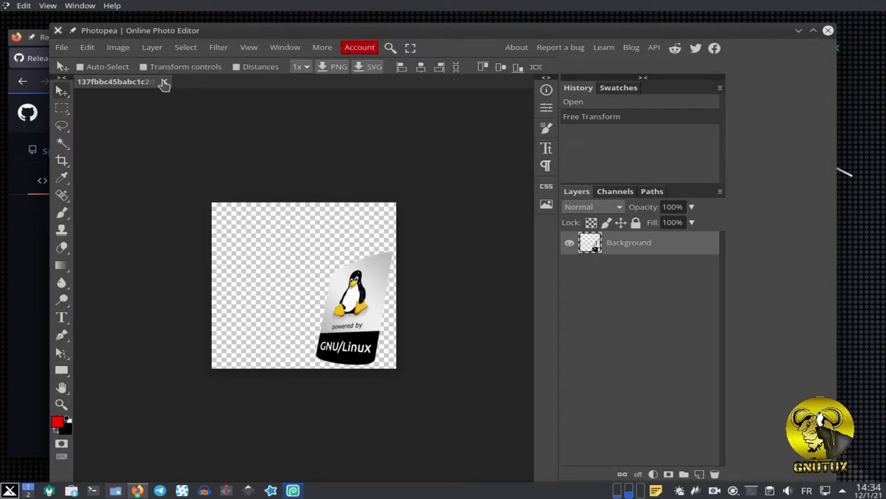
{"action": "left_click", "coordinate": [164, 82]}
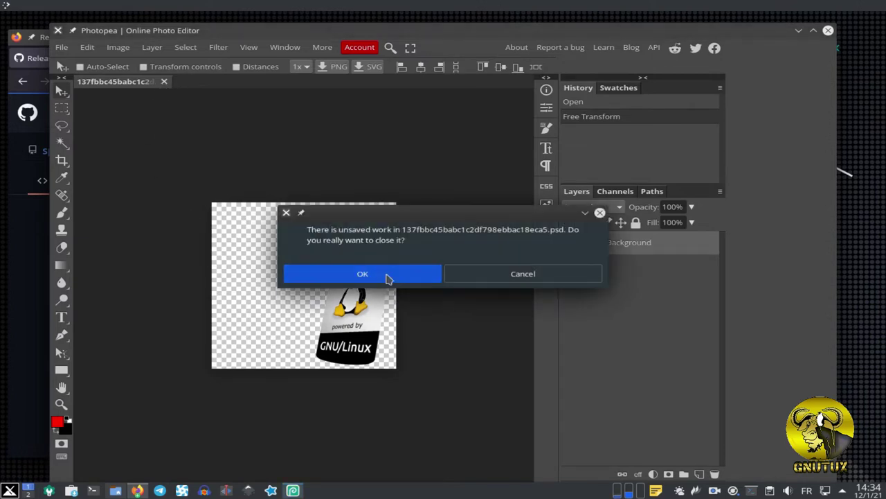
{"action": "left_click", "coordinate": [388, 275]}
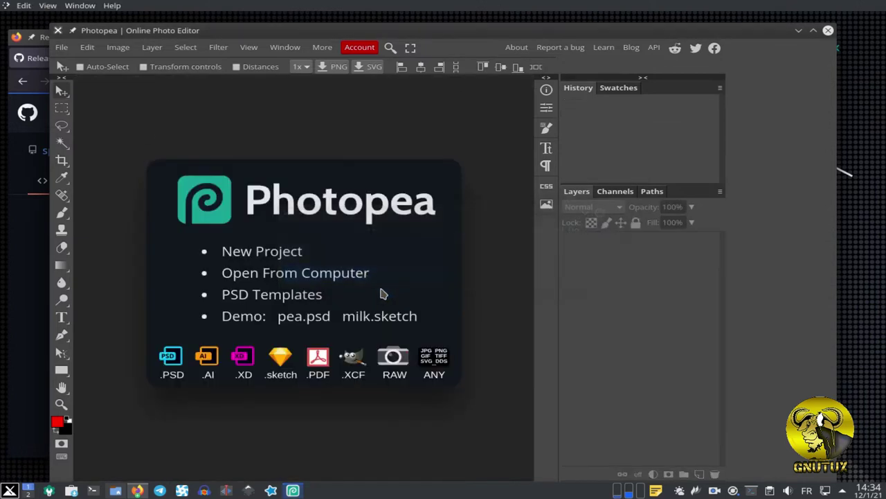
Close Photopea, disconnect Wired connection 1, and minimize Firefox to reveal the desktop.
{"action": "left_click", "coordinate": [828, 29]}
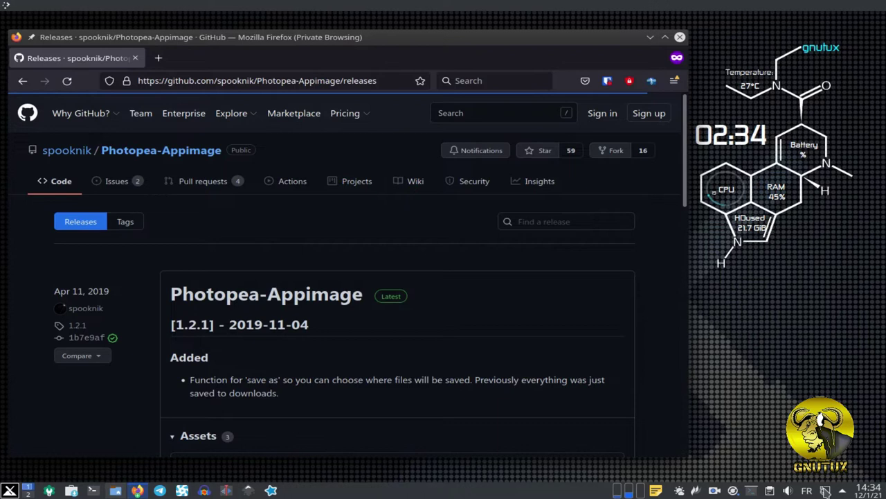
{"action": "left_click", "coordinate": [825, 490]}
{"action": "left_click", "coordinate": [826, 303]}
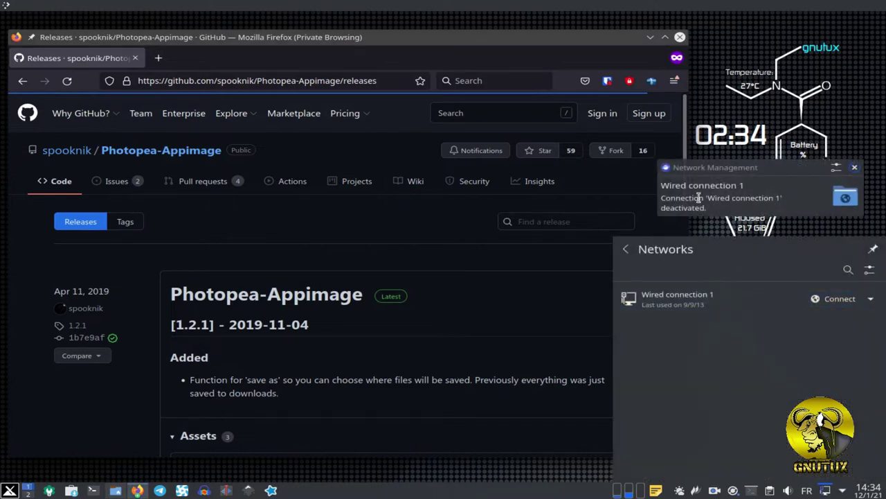
{"action": "left_click", "coordinate": [825, 490]}
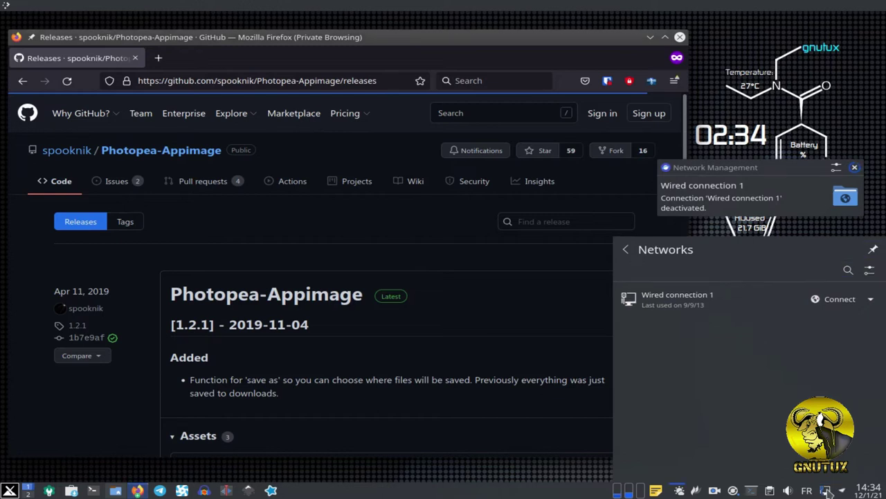
{"action": "left_click", "coordinate": [650, 37]}
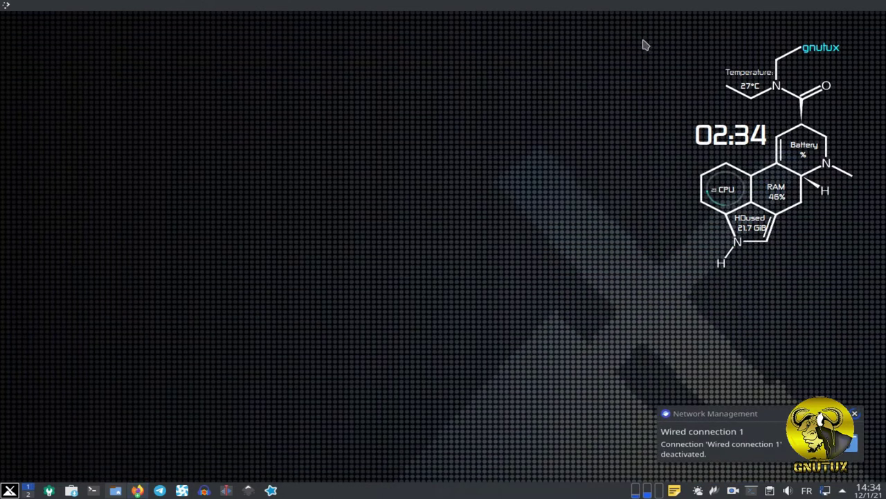
Search the application launcher for 'photo' and launch Photopea (1.2.0).
{"action": "left_click", "coordinate": [10, 491]}
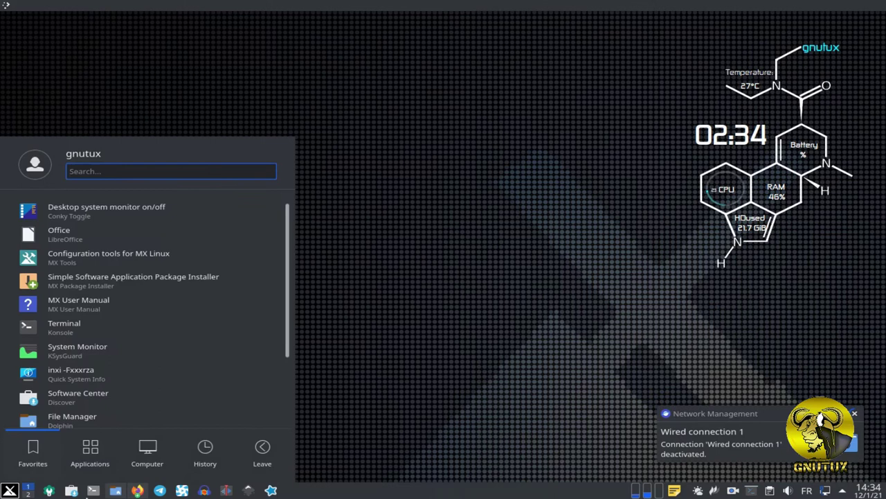
{"action": "type", "text": "photo"}
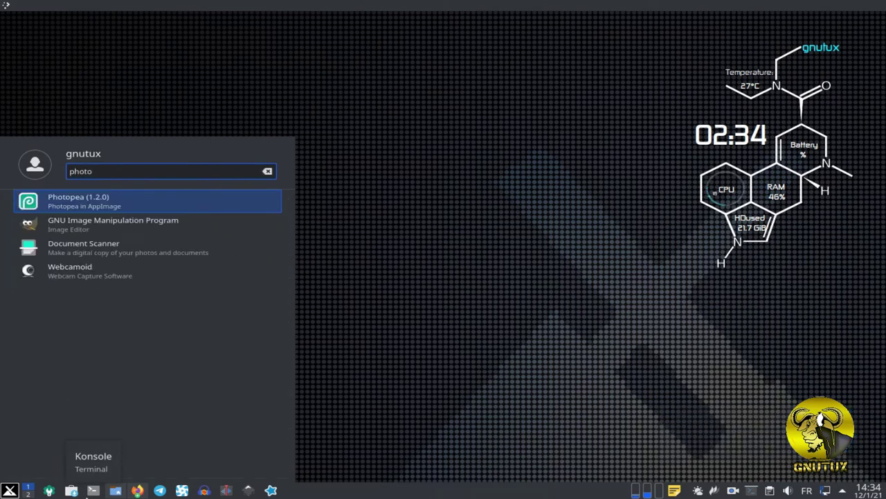
{"action": "left_click", "coordinate": [87, 210]}
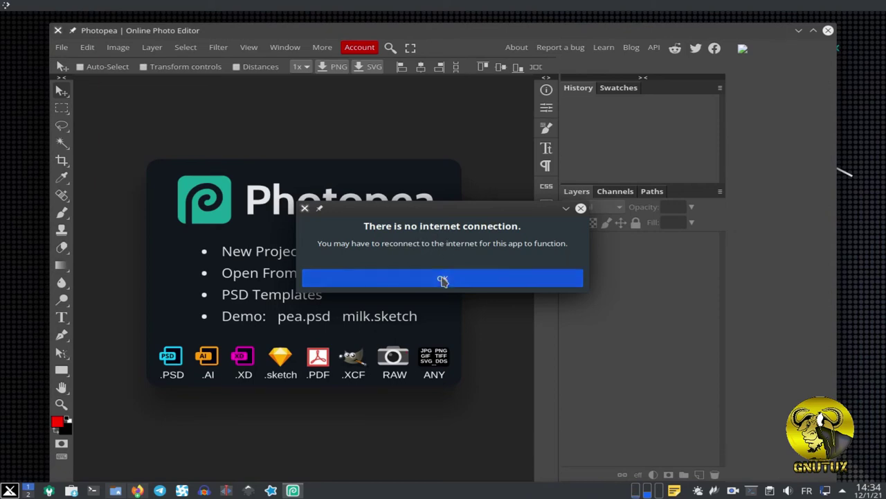
Dismiss the no-internet warning and maximize the Photopea window to fill the screen.
{"action": "left_click", "coordinate": [443, 278]}
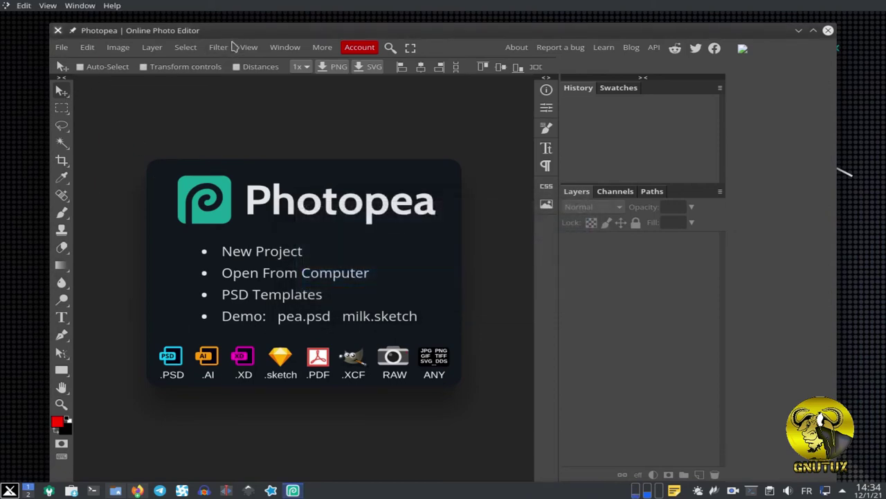
{"action": "double_click", "coordinate": [311, 33]}
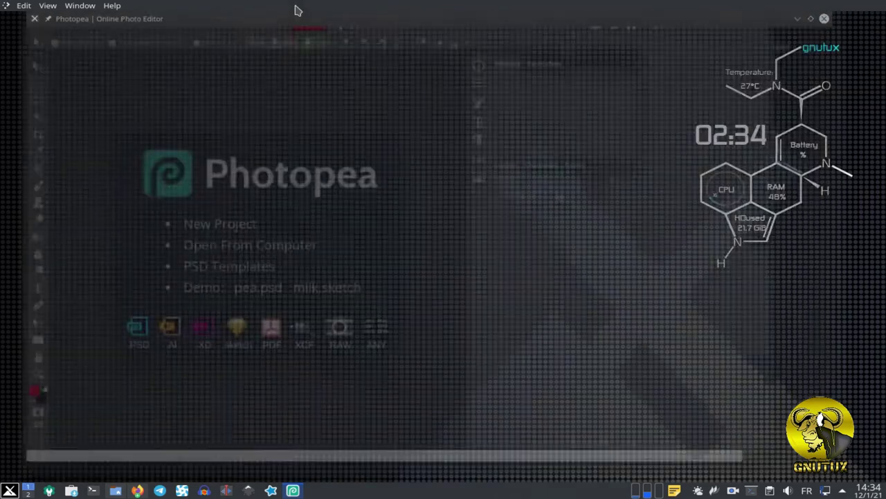
{"action": "left_click", "coordinate": [293, 490]}
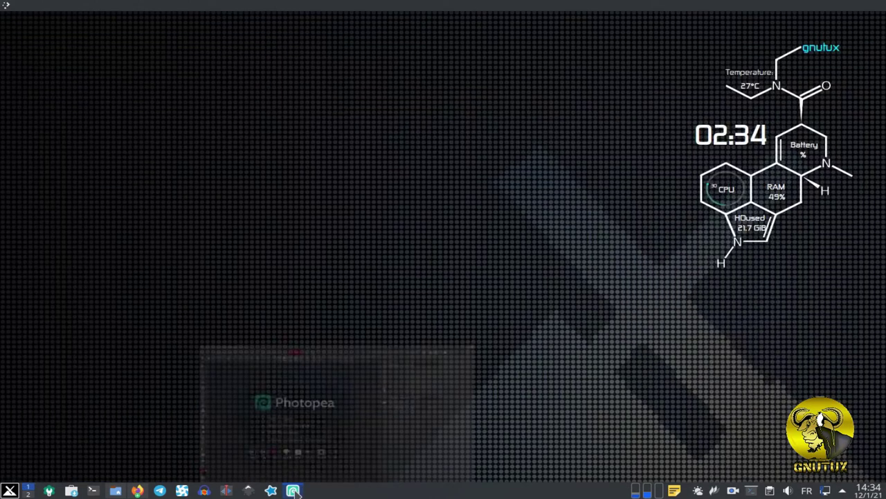
{"action": "left_click", "coordinate": [293, 490]}
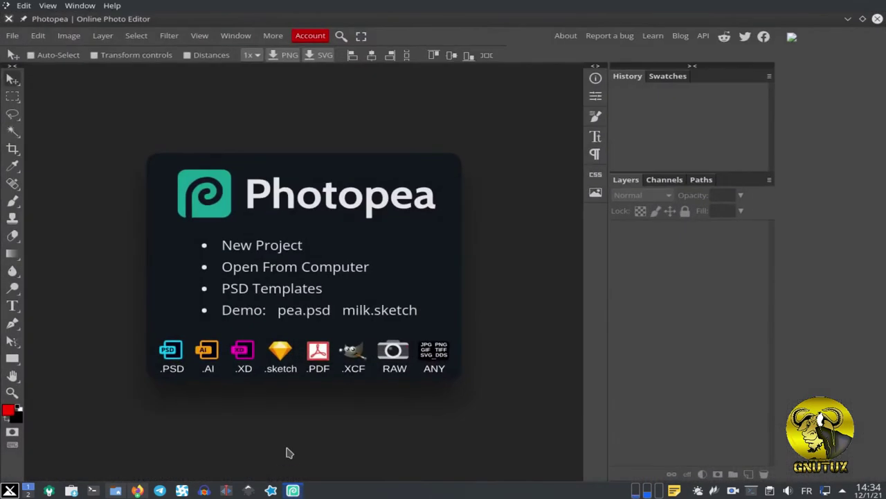
{"action": "left_click", "coordinate": [114, 6]}
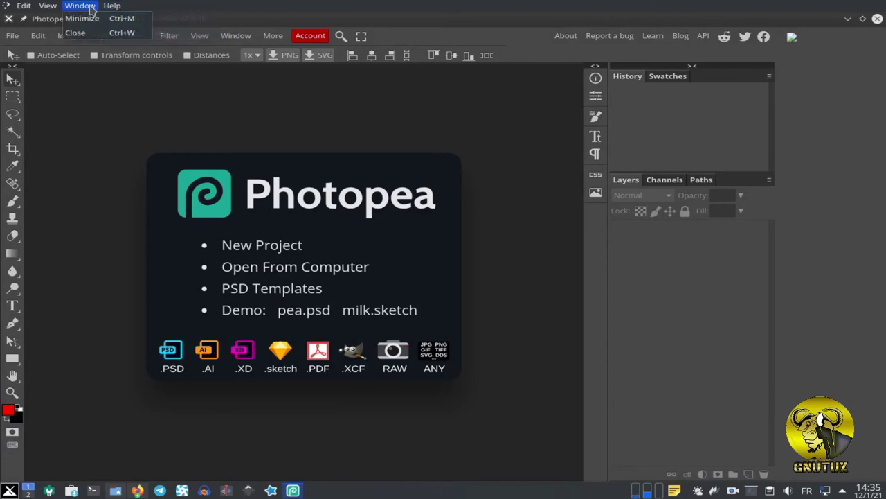
Open 53.psd from the gnutux data > design projects > business card folder.
{"action": "left_click", "coordinate": [317, 132]}
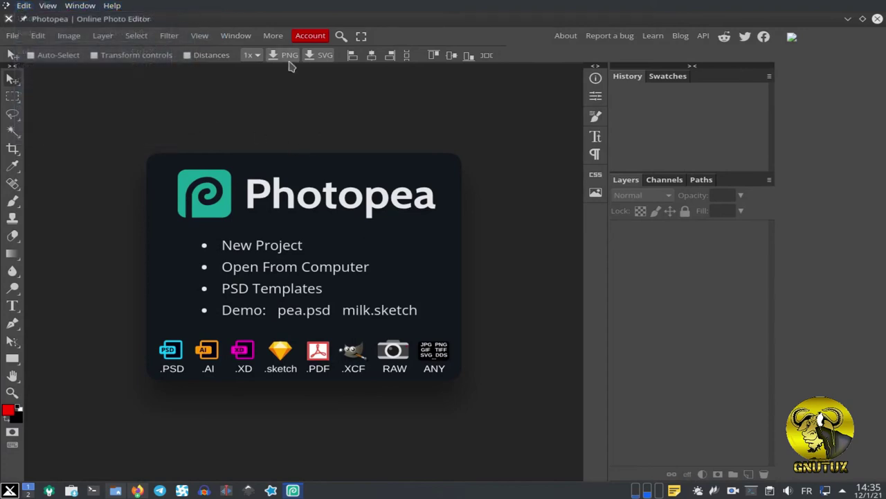
{"action": "left_click", "coordinate": [272, 266]}
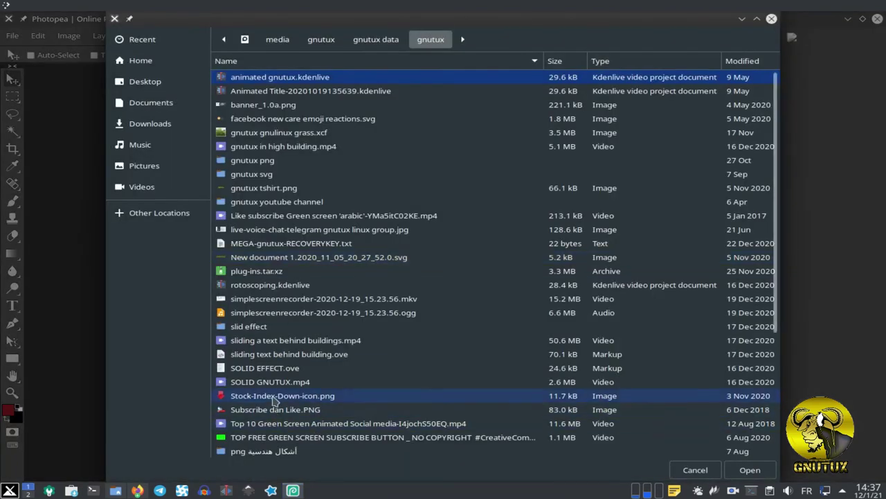
{"action": "left_click", "coordinate": [376, 39]}
{"action": "double_click", "coordinate": [275, 271]}
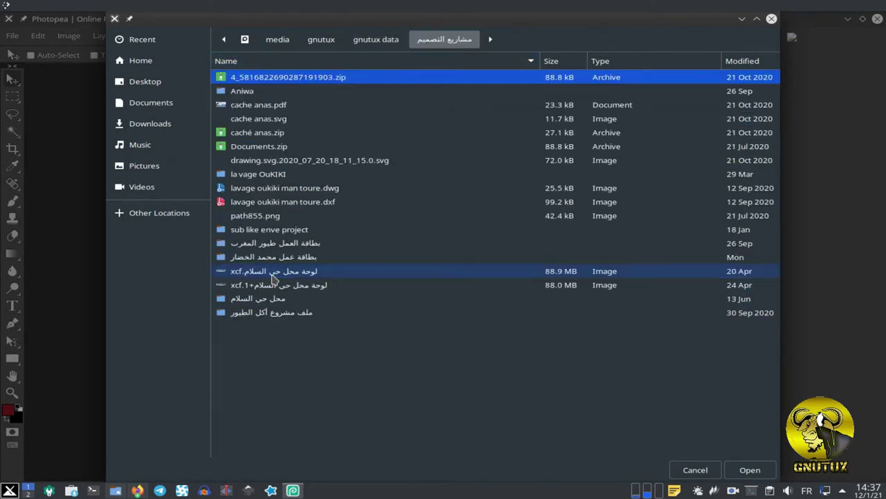
{"action": "double_click", "coordinate": [274, 257]}
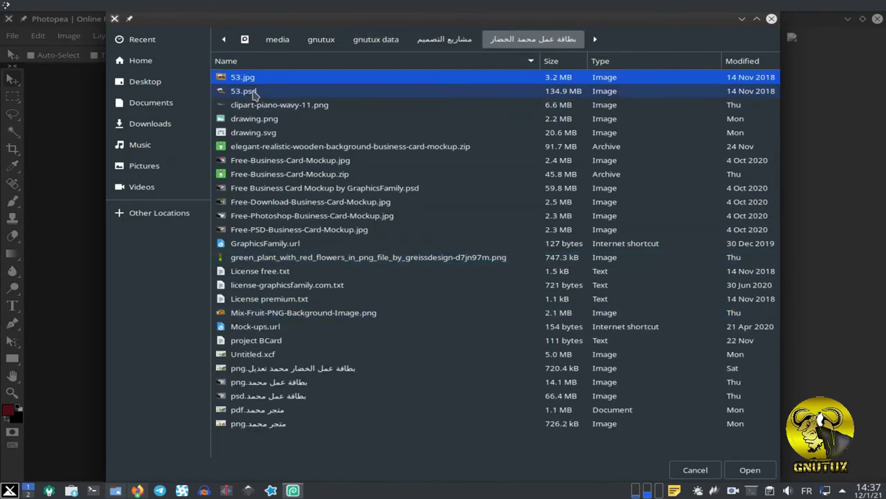
{"action": "left_click", "coordinate": [254, 92]}
{"action": "double_click", "coordinate": [255, 93]}
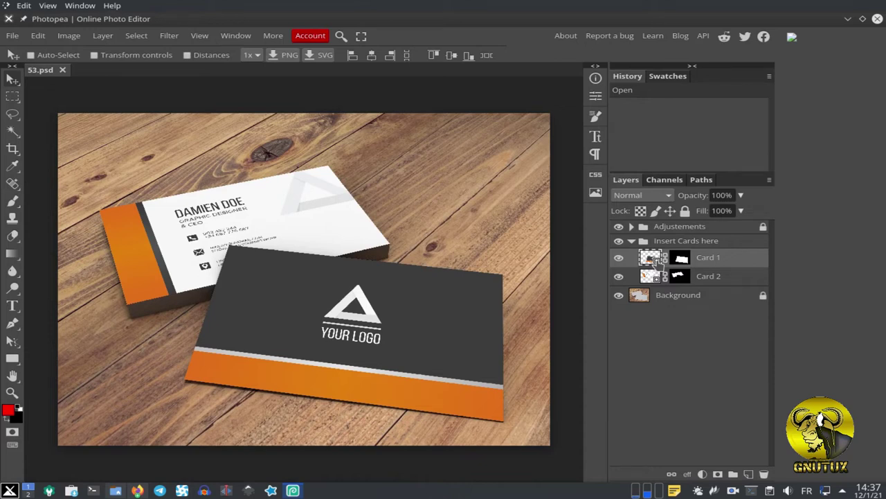
Open Card 1's smart object and place the red free-software emoji image into it.
{"action": "double_click", "coordinate": [657, 261]}
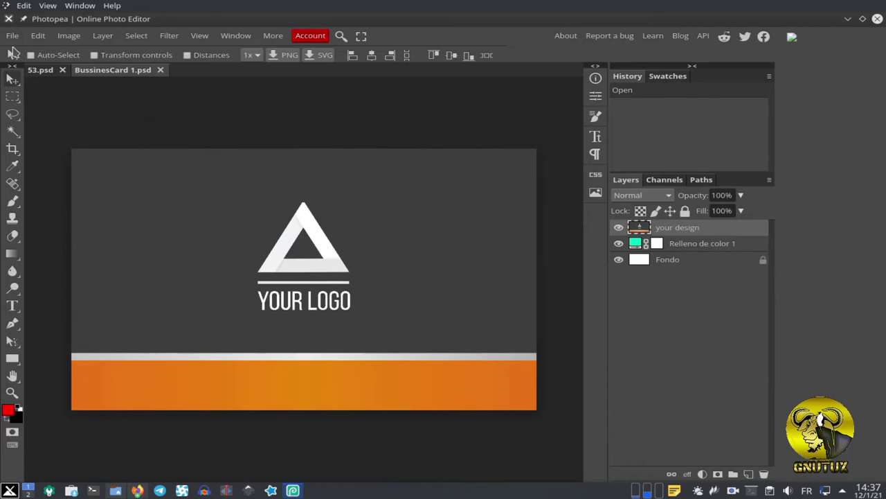
{"action": "left_click", "coordinate": [12, 36]}
{"action": "left_click", "coordinate": [43, 86]}
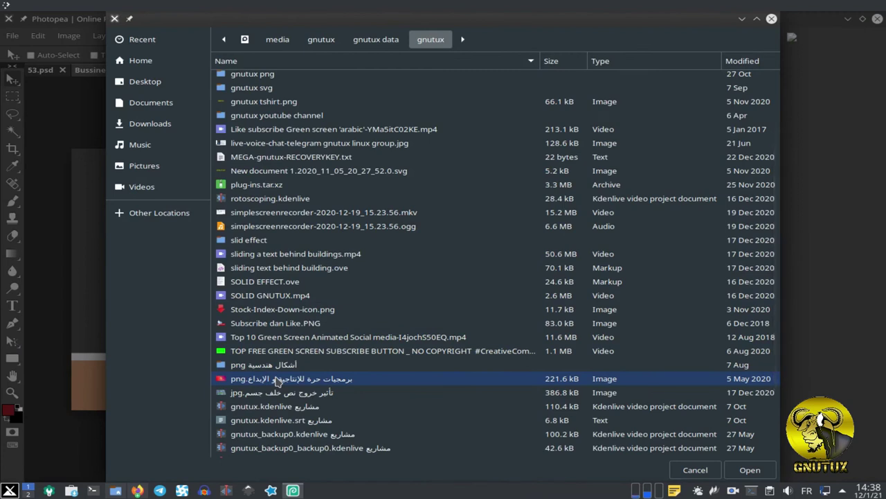
{"action": "scroll", "coordinate": [277, 379], "scroll_direction": "down", "scroll_amount": 3}
{"action": "key", "text": "Return"}
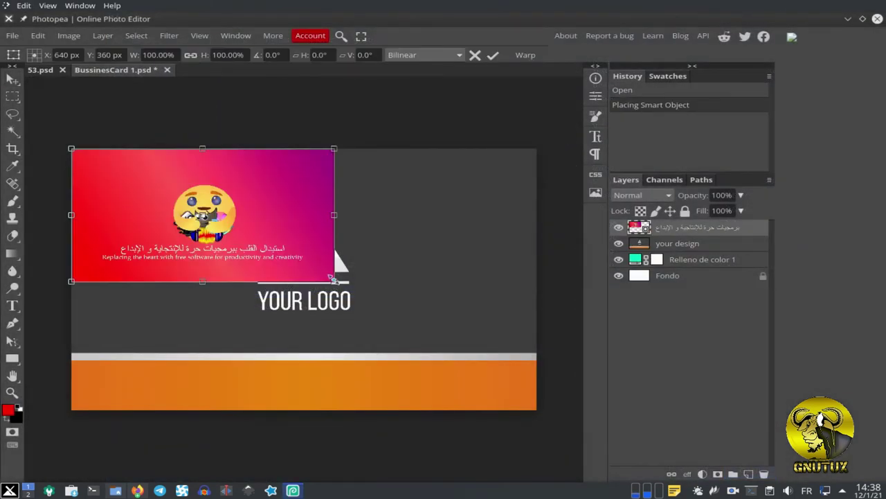
Stretch the placed image to fill the whole card and save the smart object.
{"action": "left_click_drag", "start_coordinate": [333, 279], "coordinate": [539, 409]}
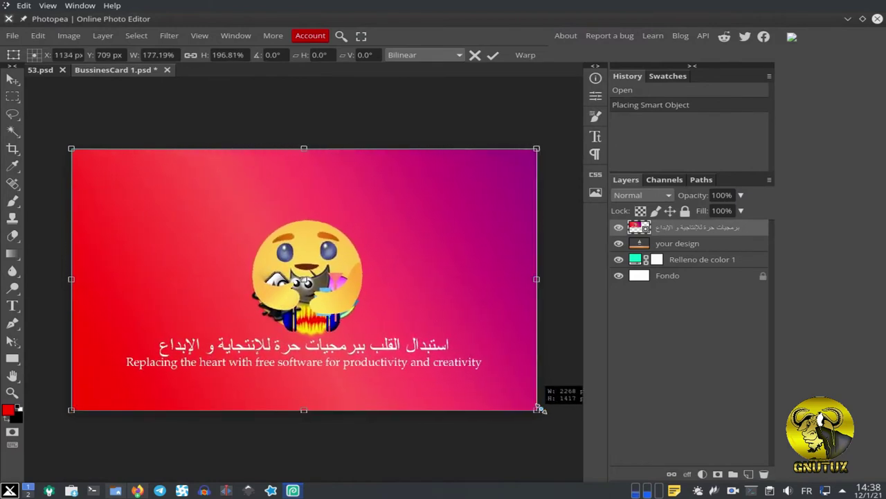
{"action": "left_click_drag", "start_coordinate": [540, 409], "coordinate": [538, 409]}
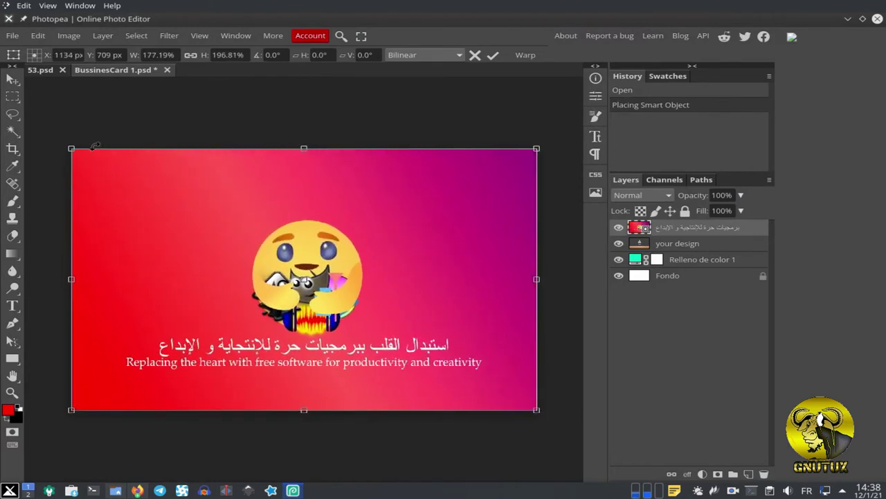
{"action": "left_click", "coordinate": [12, 36]}
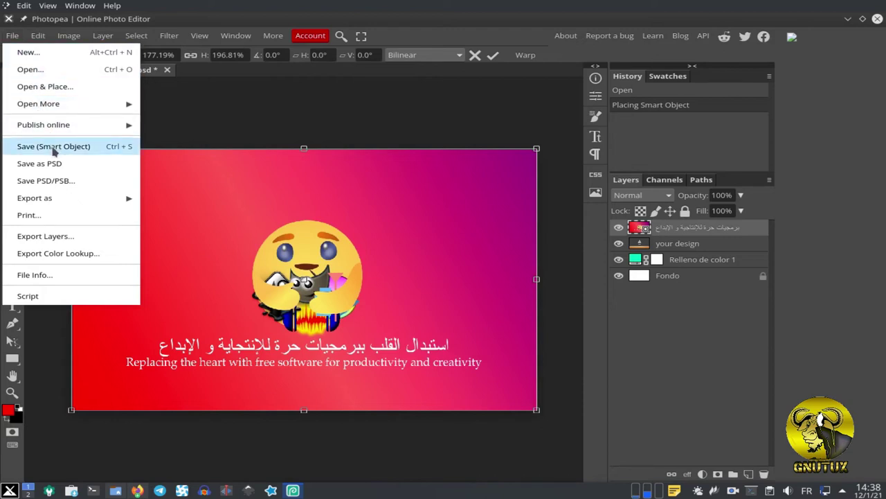
{"action": "key", "text": "ctrl+s"}
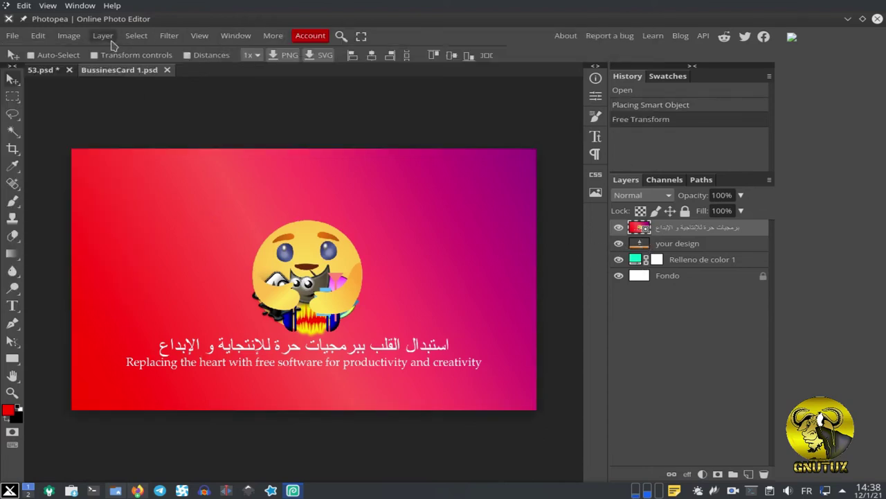
Open Card 2's contents from the 53.psd mockup and choose File > Open & Place.
{"action": "left_click", "coordinate": [39, 72]}
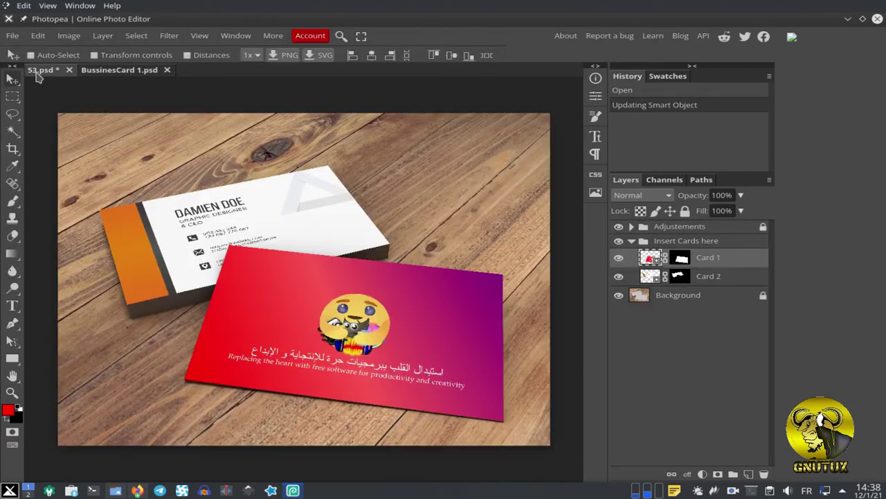
{"action": "double_click", "coordinate": [650, 277]}
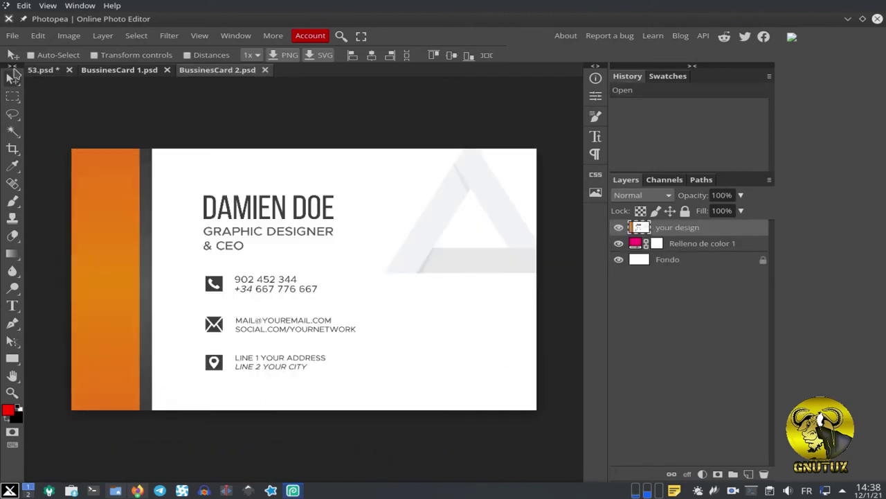
{"action": "left_click", "coordinate": [14, 36]}
{"action": "left_click", "coordinate": [40, 86]}
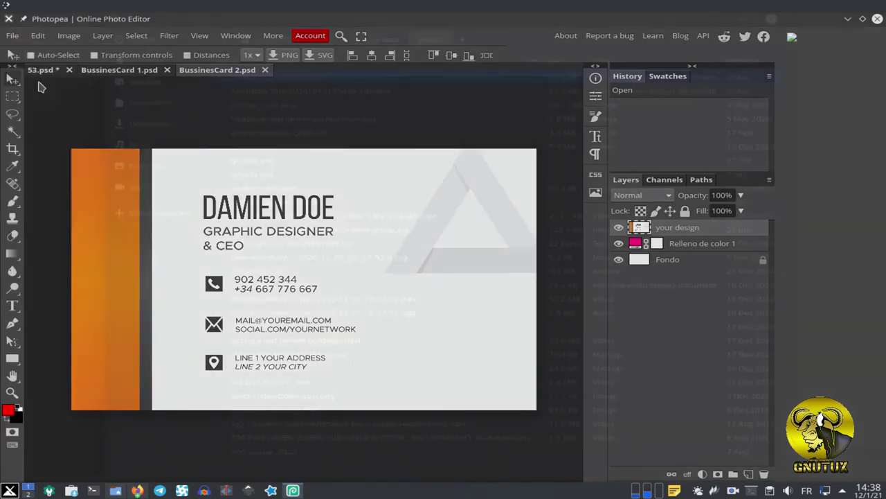
Place gnutux tshirt.png into the card and hide the 'your design' layer.
{"action": "double_click", "coordinate": [256, 193]}
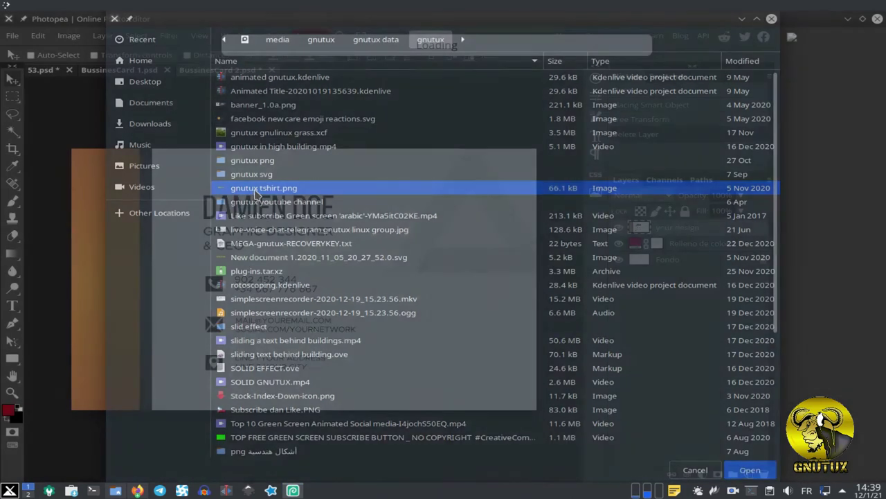
{"action": "key", "text": "Return"}
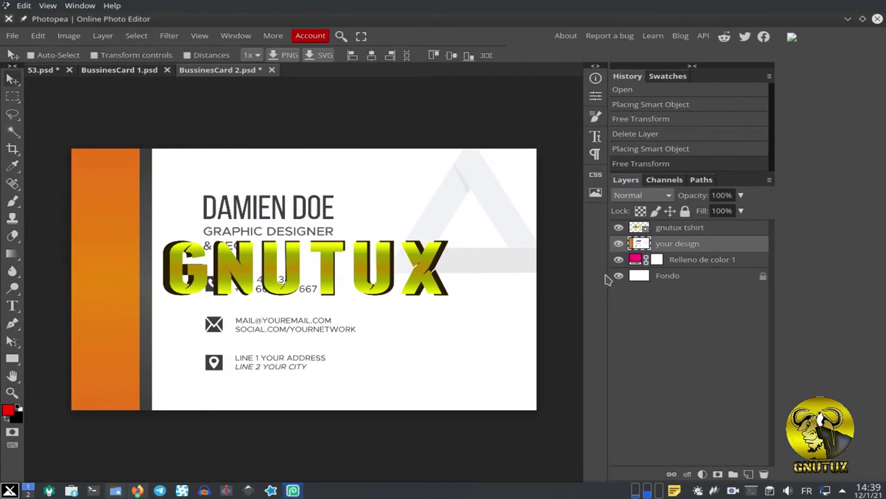
{"action": "left_click", "coordinate": [618, 243]}
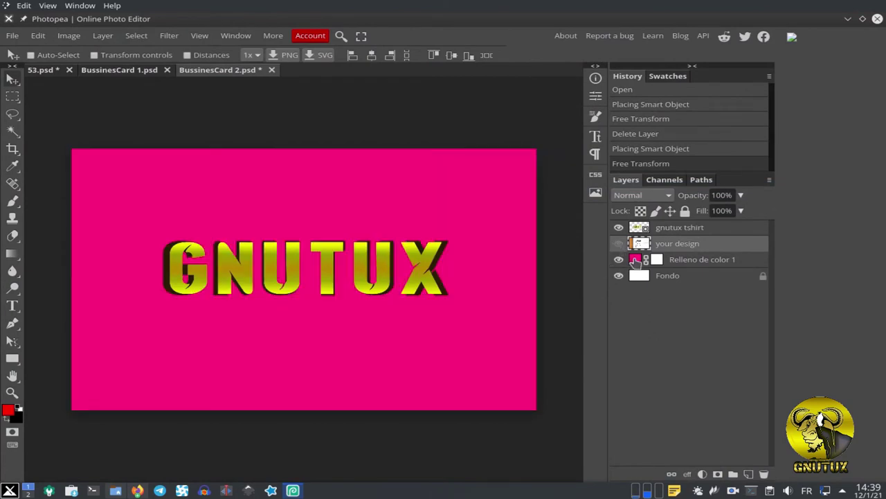
Change the Relleno de color 1 fill layer colour to a dark maroon.
{"action": "left_click", "coordinate": [636, 261]}
{"action": "double_click", "coordinate": [637, 260]}
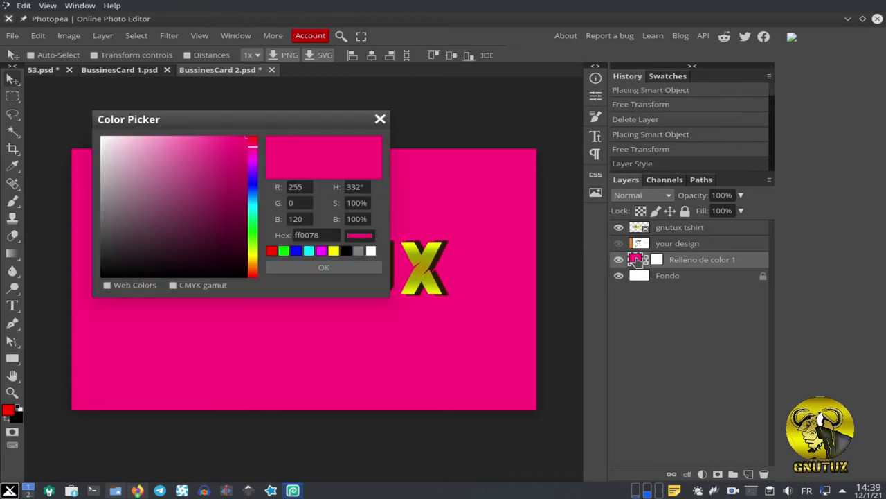
{"action": "mouse_move", "coordinate": [204, 205]}
{"action": "left_mouse_down"}
{"action": "mouse_move", "coordinate": [248, 274]}
{"action": "mouse_move", "coordinate": [204, 253]}
{"action": "left_mouse_up"}
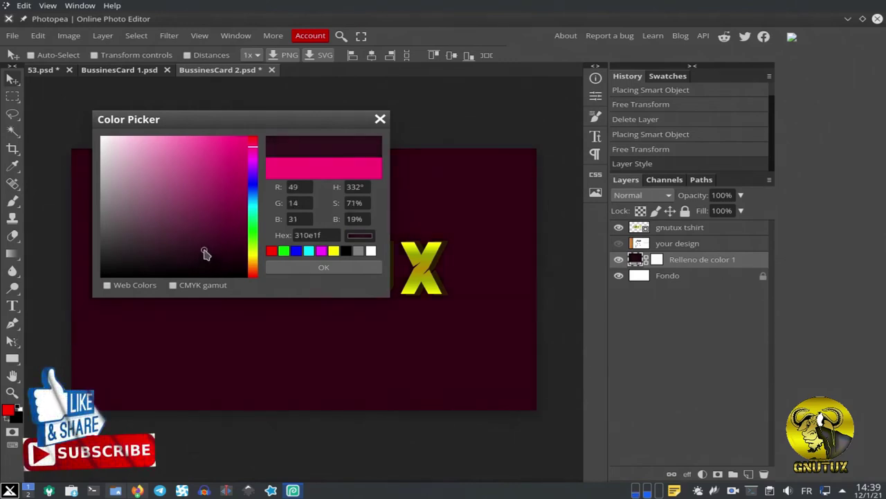
{"action": "left_click", "coordinate": [340, 267]}
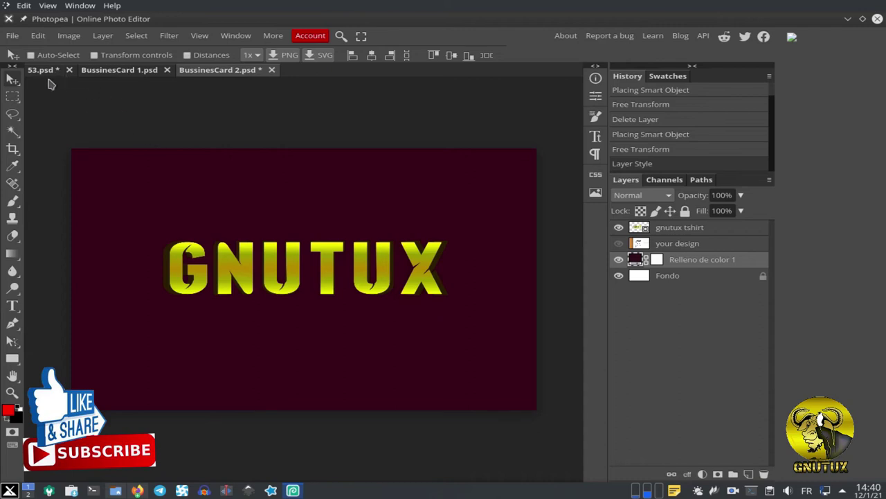
Save the card design back into the mockup and return to 53.psd.
{"action": "left_click", "coordinate": [12, 36]}
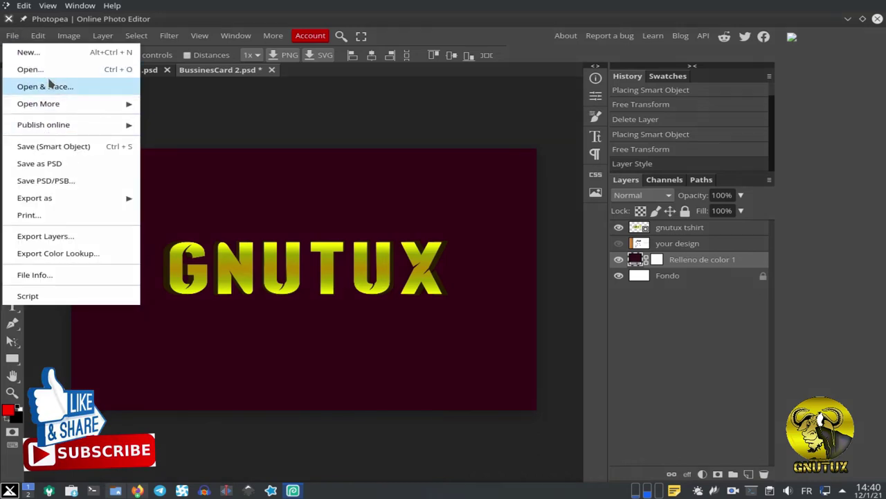
{"action": "left_click", "coordinate": [68, 148]}
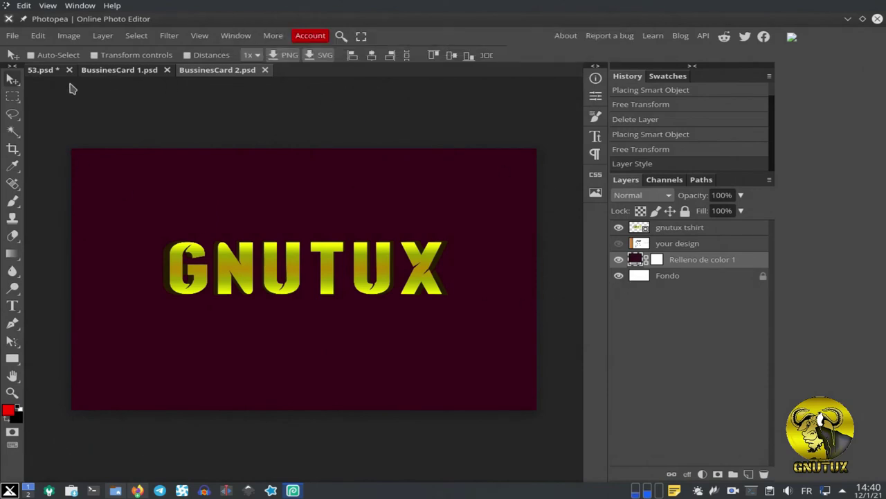
{"action": "left_click", "coordinate": [43, 69]}
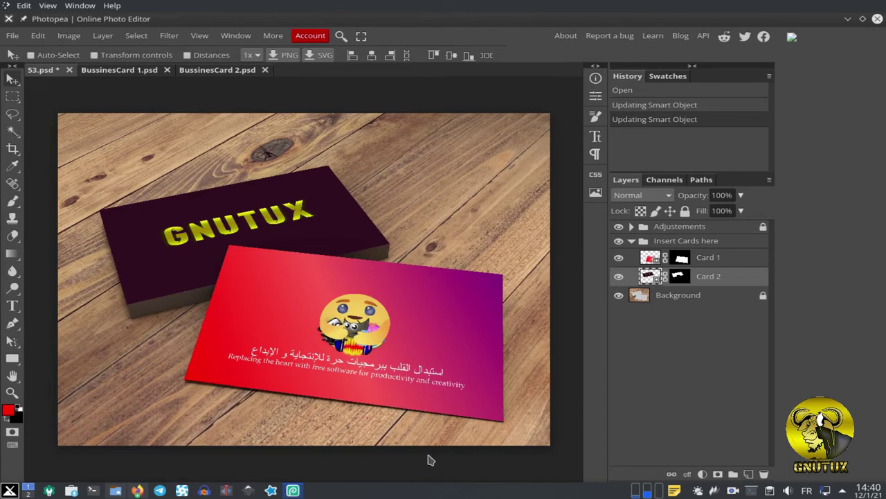
Save a PSD copy of the mockup named gnutux.psd into Documents.
{"action": "left_click", "coordinate": [11, 36]}
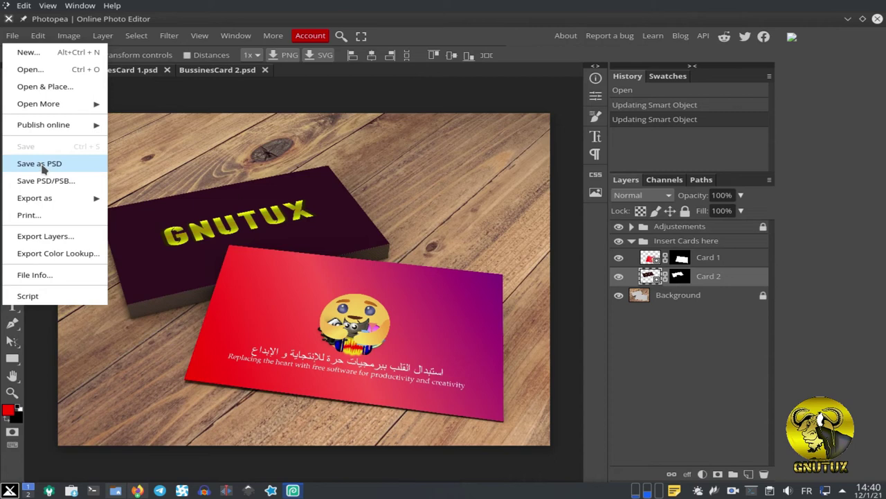
{"action": "left_click", "coordinate": [43, 166]}
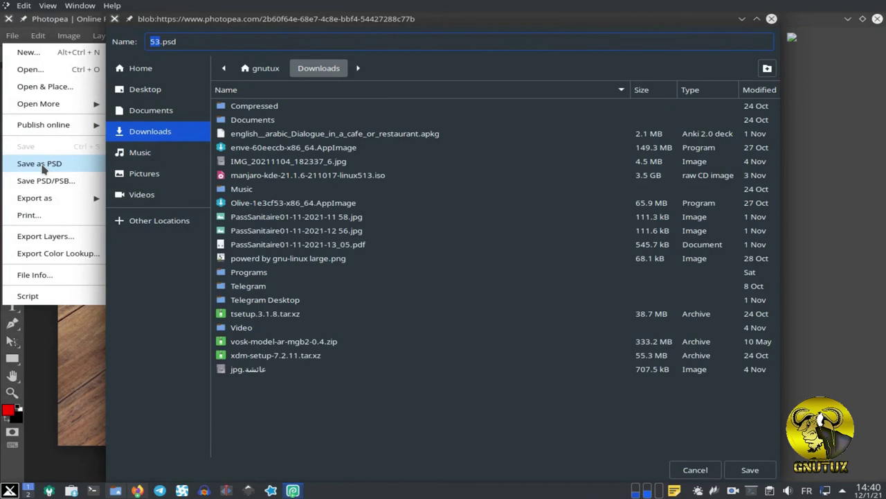
{"action": "type", "text": "gnutux"}
{"action": "left_click", "coordinate": [151, 110]}
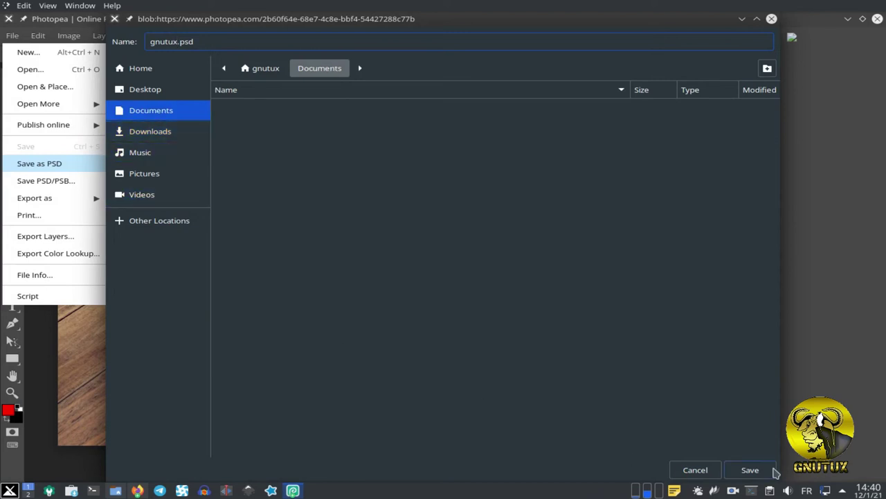
{"action": "left_click", "coordinate": [748, 469]}
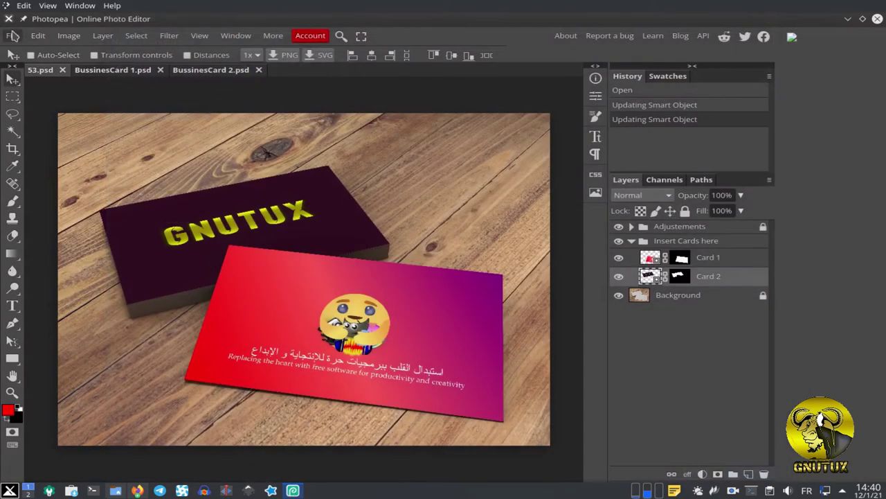
{"action": "left_click", "coordinate": [13, 36]}
{"action": "mouse_move", "coordinate": [35, 198]}
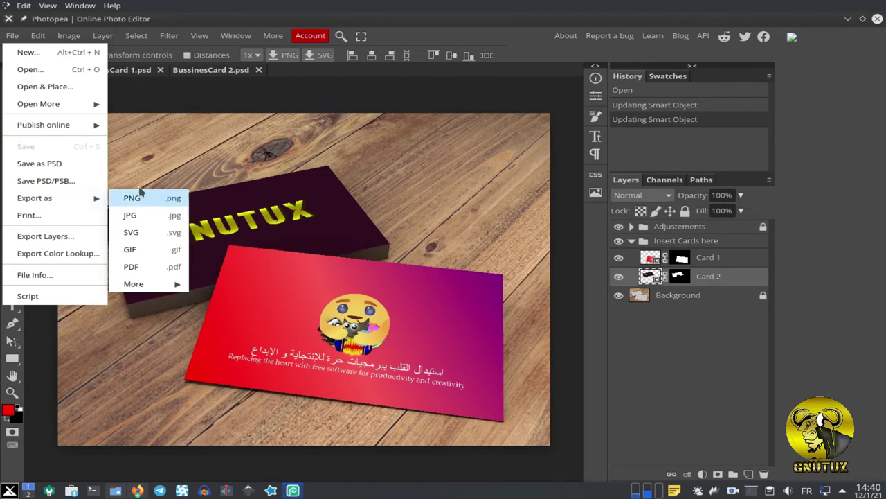
Export the mockup as PNG, named gnutux.png, into the Documents folder.
{"action": "left_click", "coordinate": [133, 198]}
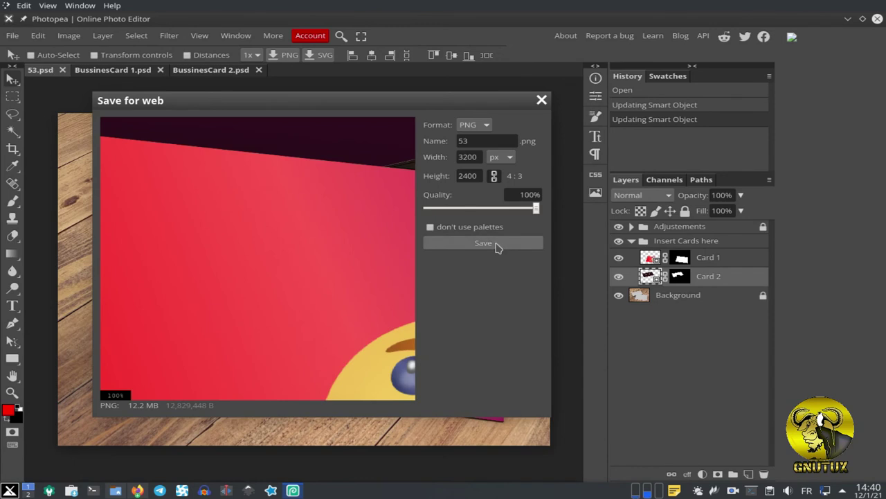
{"action": "left_click", "coordinate": [497, 244]}
{"action": "left_click", "coordinate": [241, 107]}
{"action": "double_click", "coordinate": [237, 43]}
{"action": "key", "text": "BackSpace"}
{"action": "type", "text": "png"}
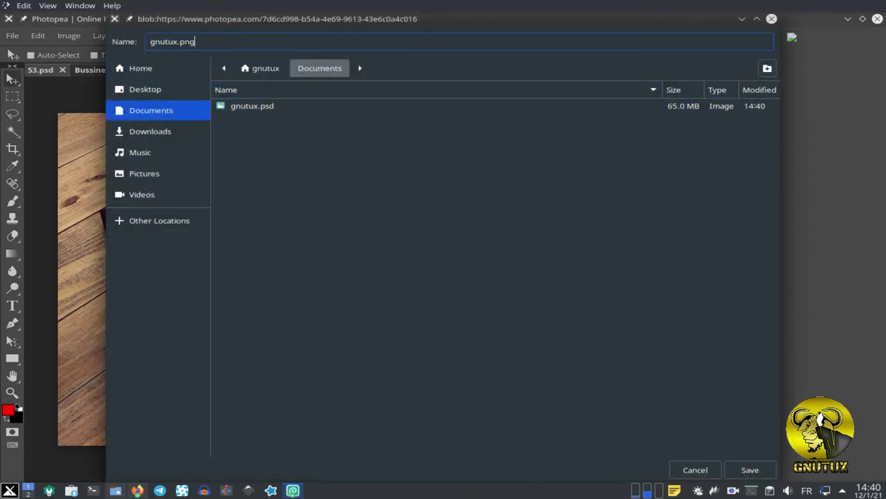
{"action": "left_click", "coordinate": [762, 470]}
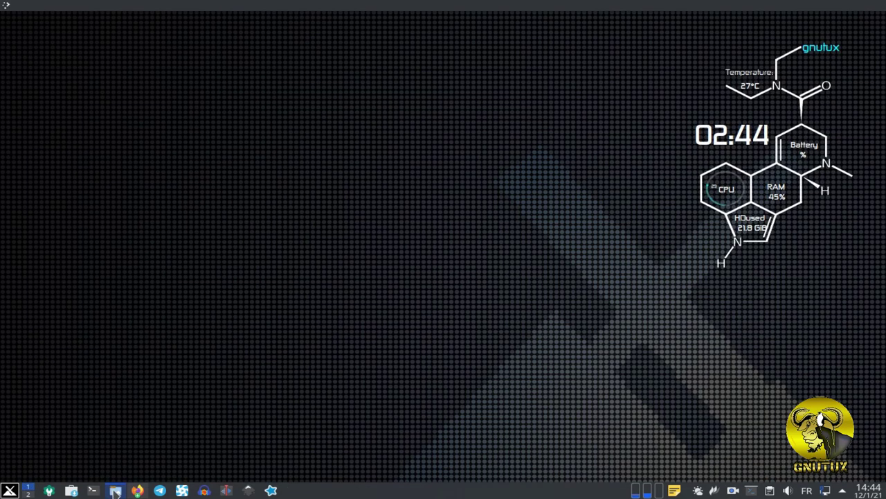
In Dolphin's Documents folder, open gnutux.png to check the export beside gnutux.psd.
{"action": "left_click", "coordinate": [115, 490]}
{"action": "left_click", "coordinate": [43, 95]}
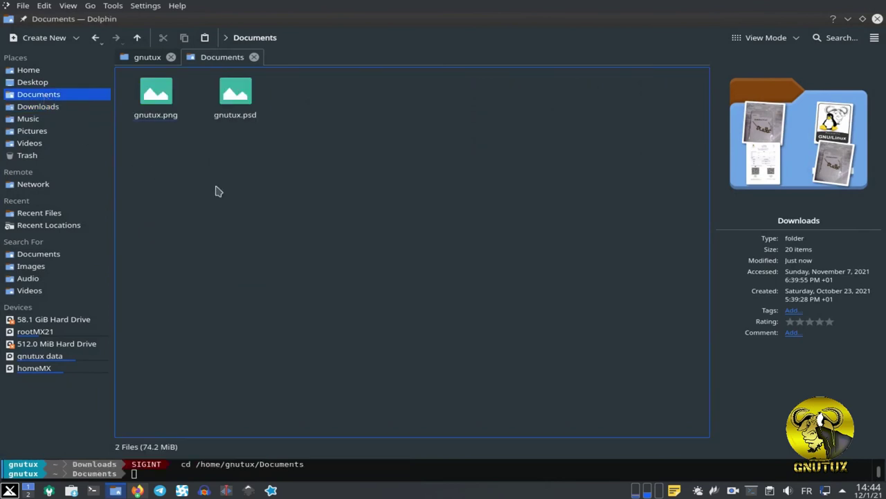
{"action": "double_click", "coordinate": [157, 104]}
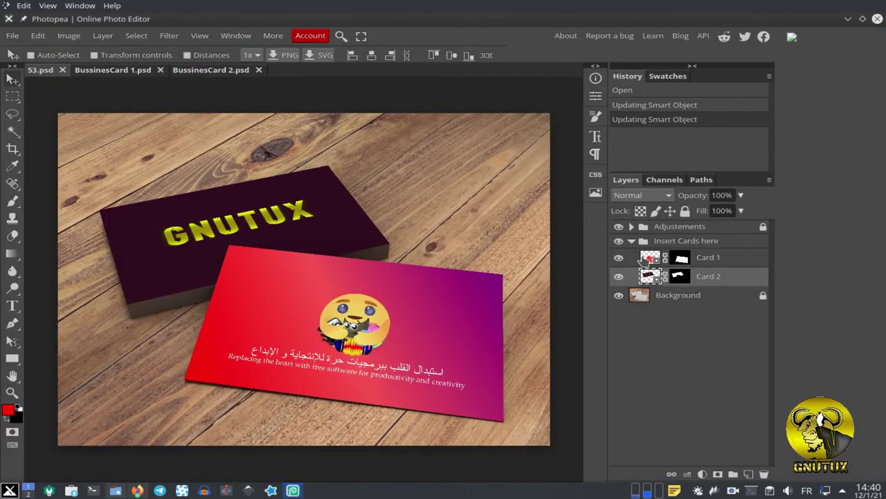
{"action": "left_click", "coordinate": [643, 260]}
{"action": "left_click", "coordinate": [12, 35]}
{"action": "left_click", "coordinate": [56, 292]}
{"action": "left_click_drag", "start_coordinate": [260, 279], "coordinate": [225, 244]}
{"action": "key", "text": "Return"}
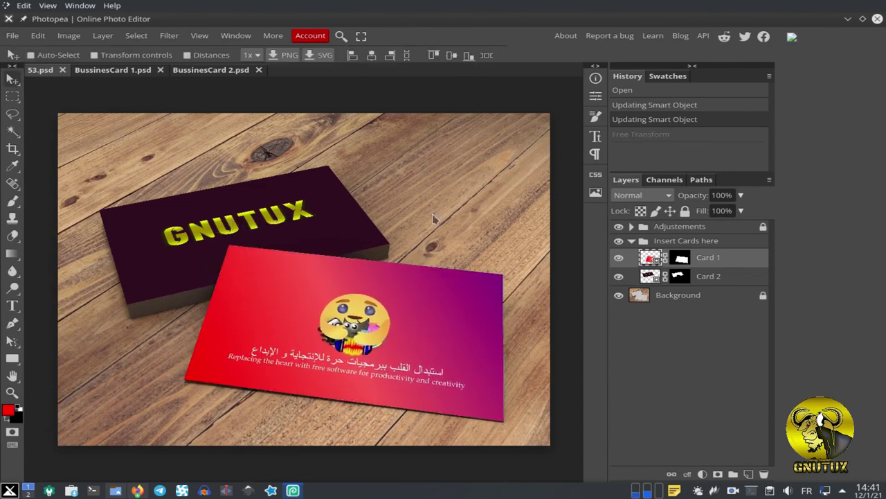
{"action": "key", "text": "ctrl+z"}
{"action": "left_click", "coordinate": [37, 36]}
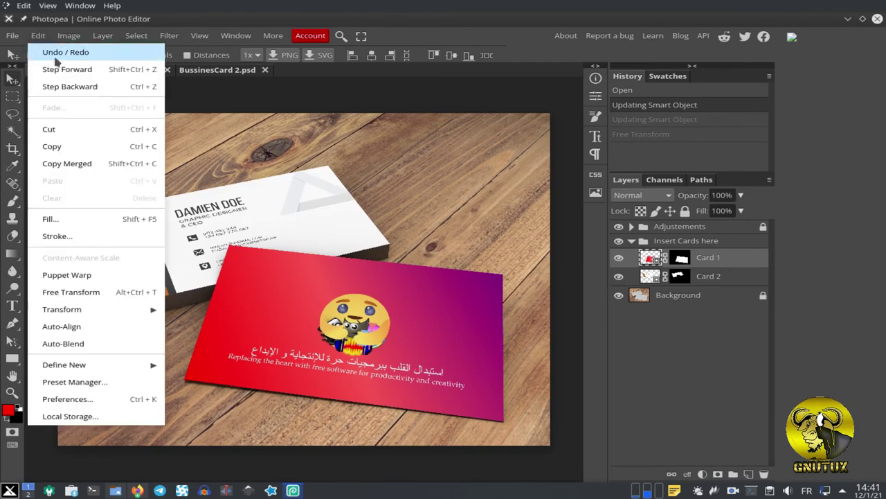
{"action": "left_click", "coordinate": [61, 70]}
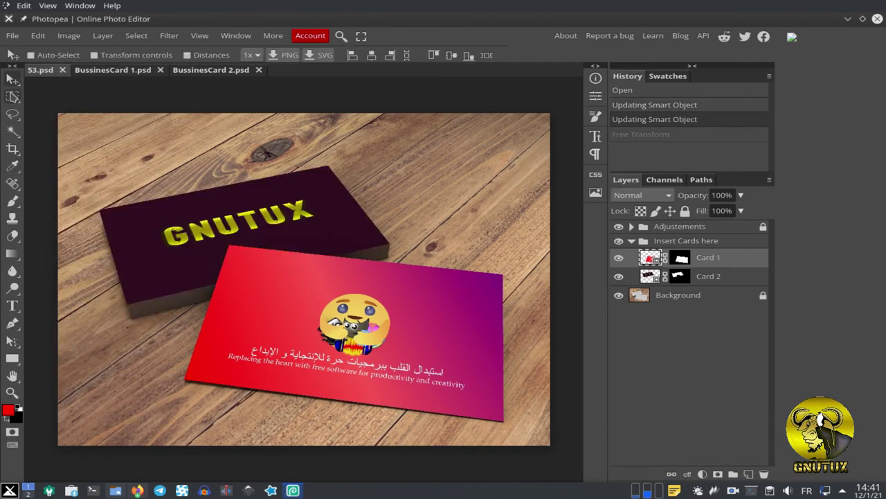
{"action": "right_click", "coordinate": [11, 148]}
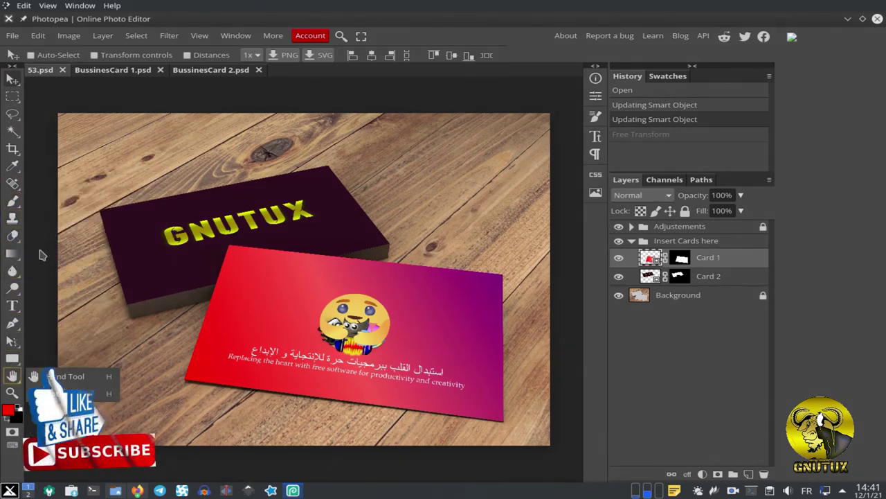
{"action": "left_click", "coordinate": [37, 35]}
{"action": "mouse_move", "coordinate": [169, 36]}
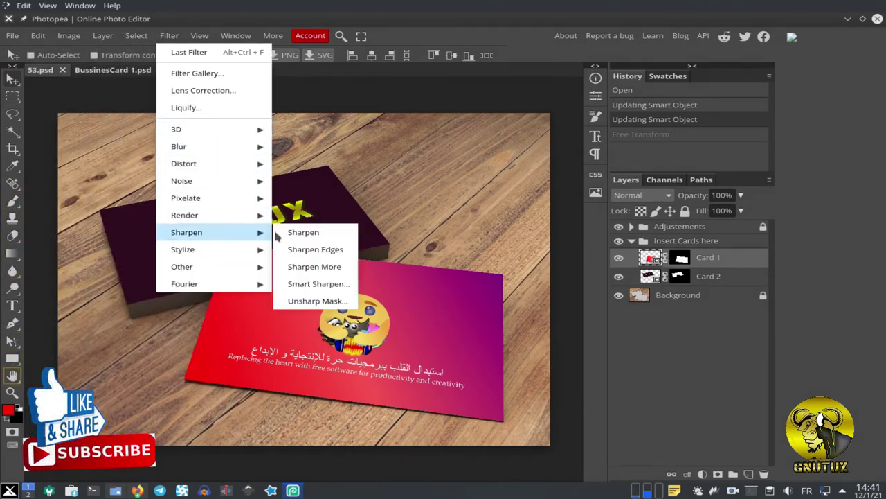
Preview the Filter > 3D > Normal Map effect on Card 2, moving its dialog aside.
{"action": "left_click", "coordinate": [283, 220]}
{"action": "left_click", "coordinate": [708, 275]}
{"action": "left_click", "coordinate": [169, 35]}
{"action": "mouse_move", "coordinate": [208, 129]}
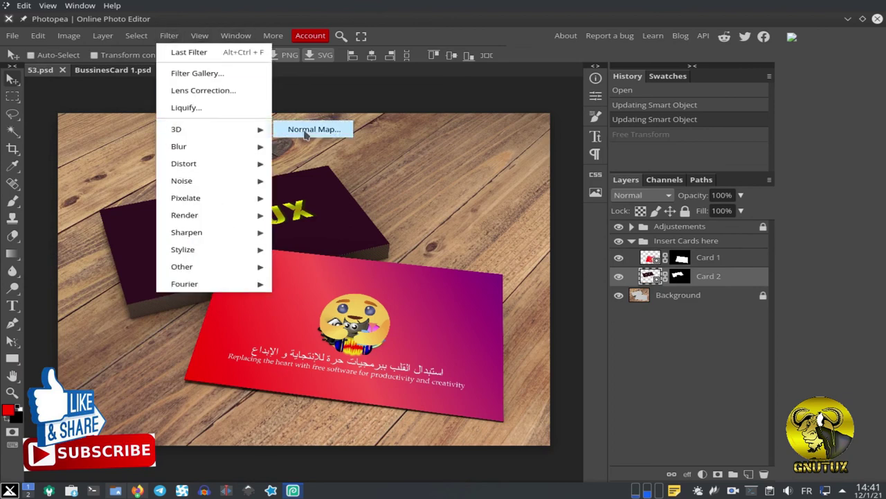
{"action": "left_click", "coordinate": [314, 128]}
{"action": "left_click_drag", "start_coordinate": [121, 118], "coordinate": [547, 156]}
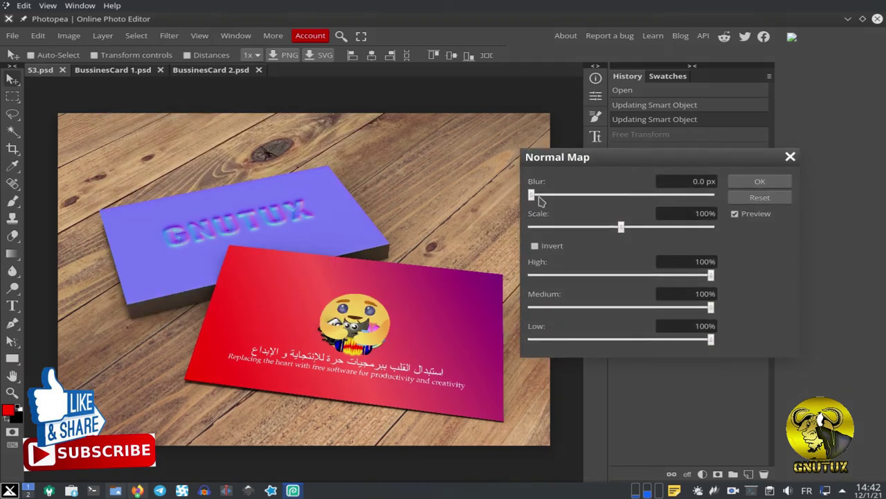